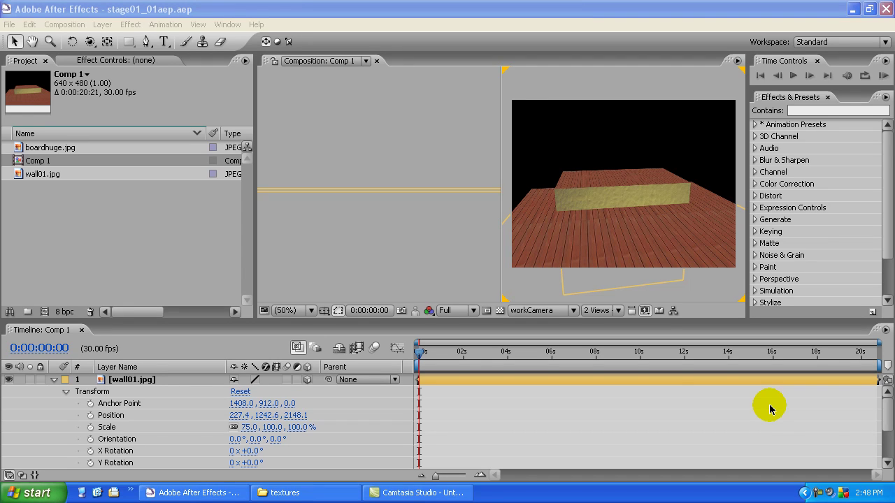
# Rename the wall01.jpg layer as frontOfStage and collapse its properties in the timeline
pyautogui.click(446, 12)
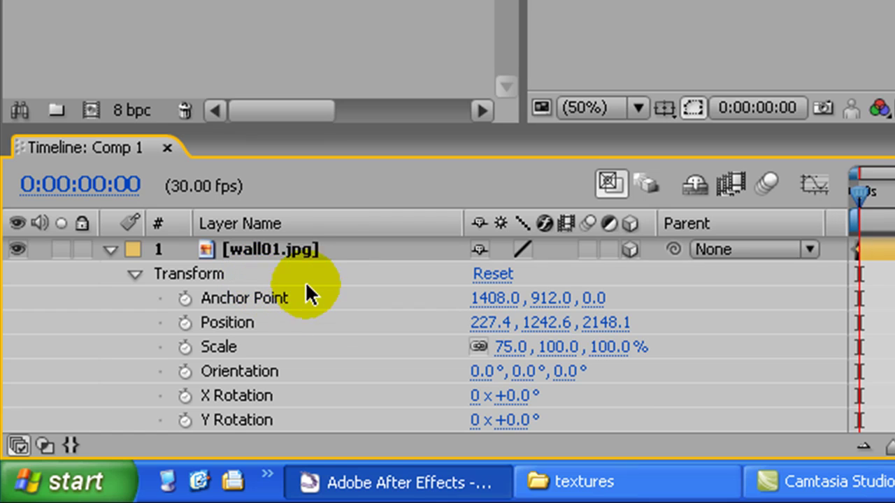
pyautogui.click(299, 250)
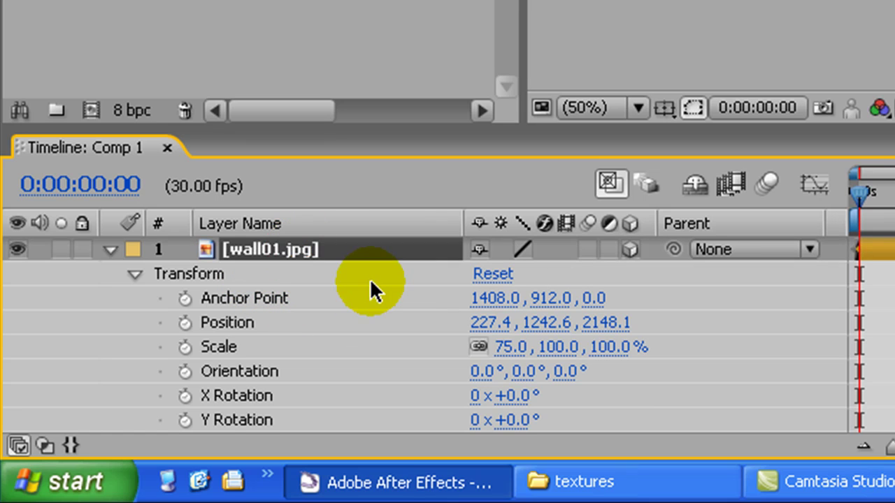
pyautogui.press('Return')
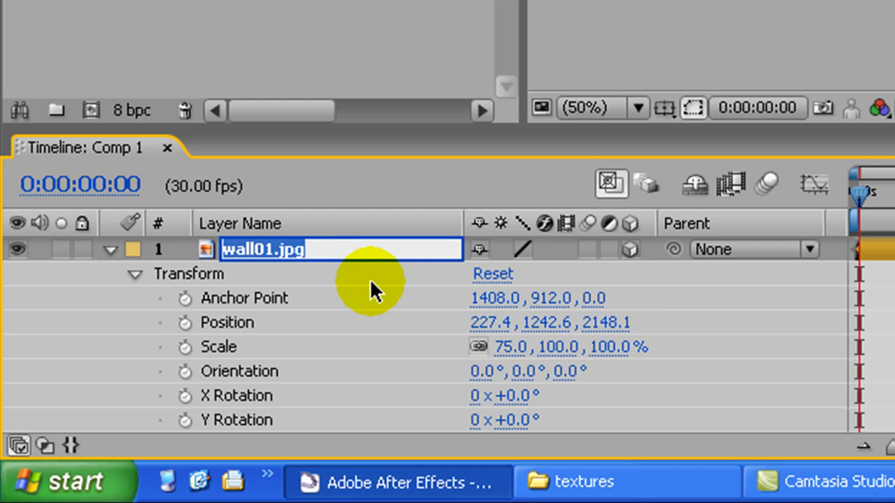
pyautogui.write('fr')
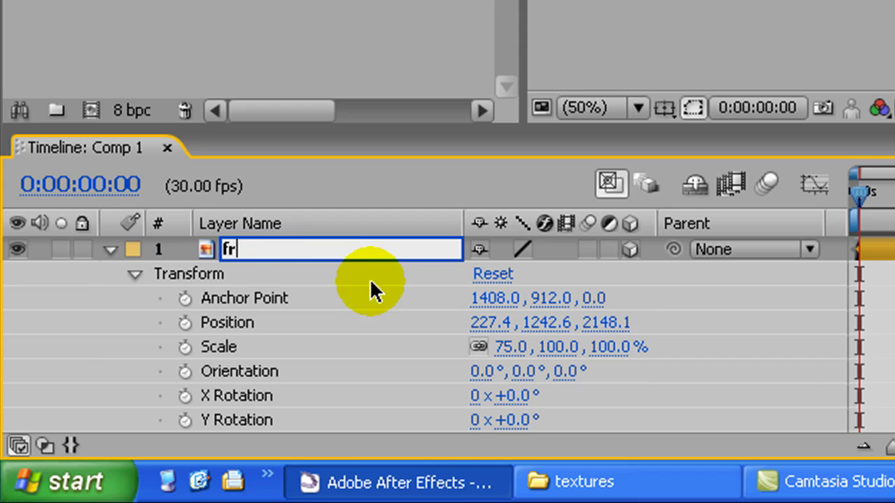
pyautogui.write('ontOf')
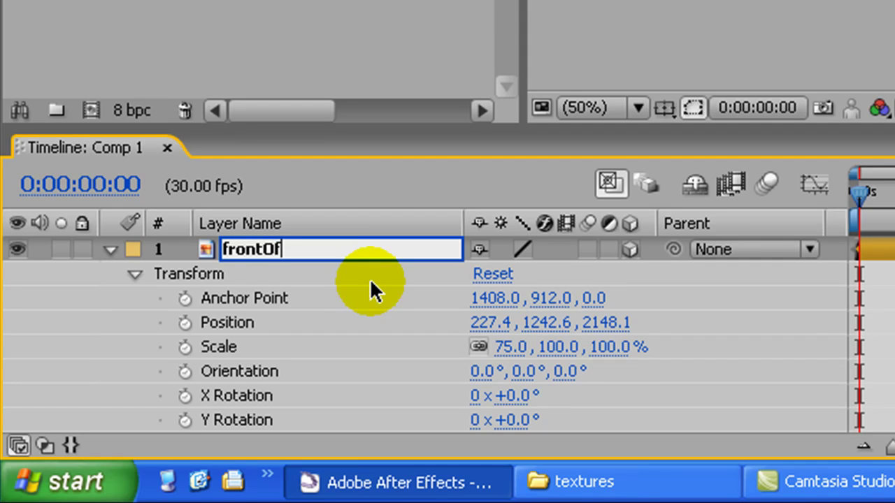
pyautogui.write('Stage')
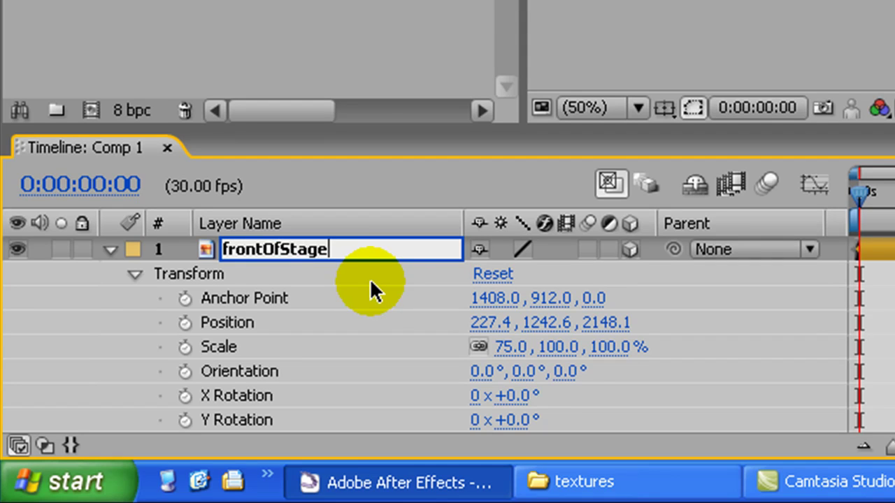
pyautogui.press('Return')
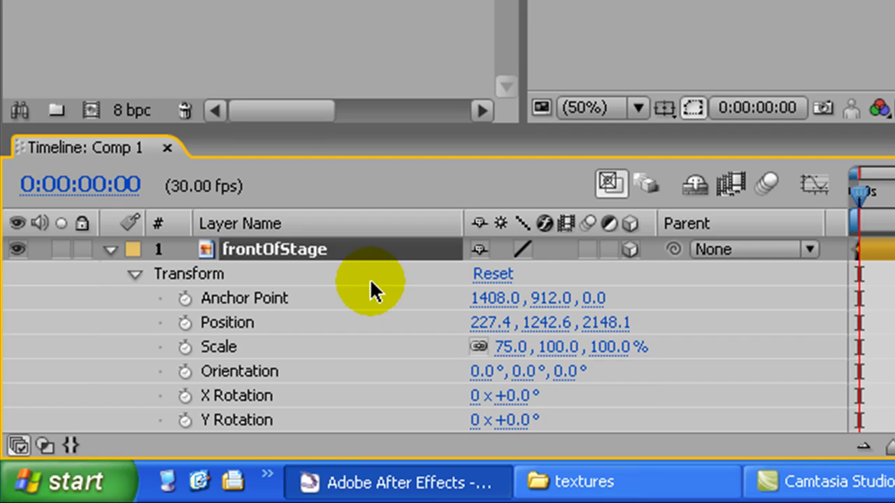
pyautogui.click(111, 252)
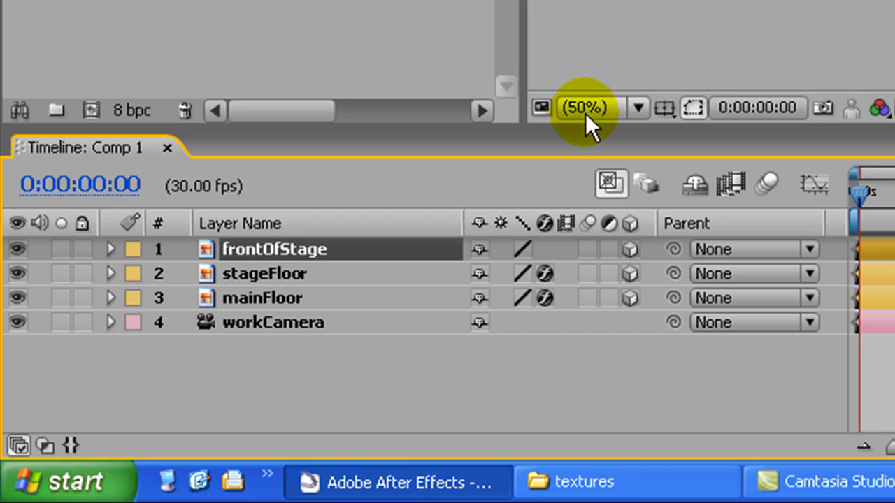
# Duplicate the frontOfStage layer
pyautogui.click(301, 387)
pyautogui.click(297, 253)
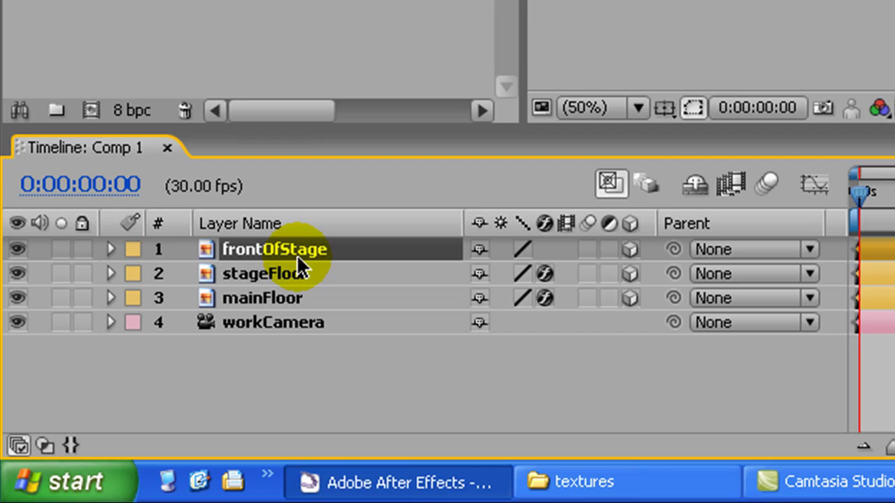
pyautogui.hotkey('ctrl', 'd')
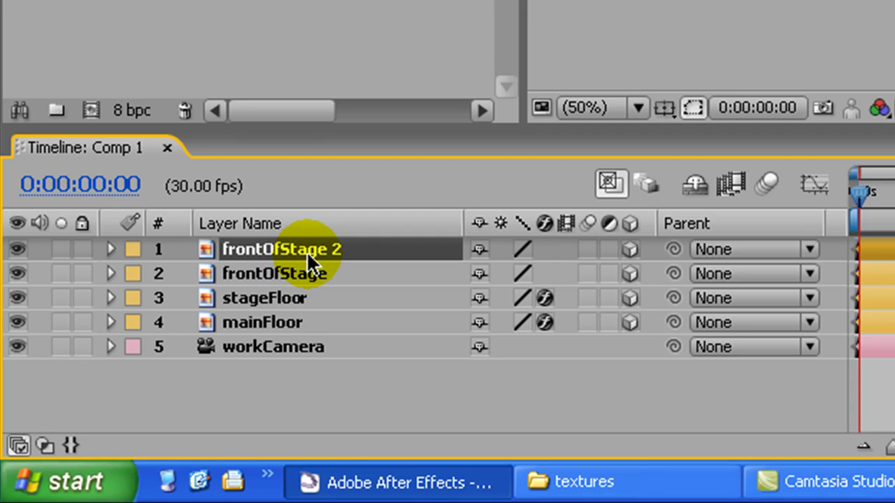
# Rename the duplicated frontOfStage layer as concreteBack
pyautogui.click(298, 277)
pyautogui.click(298, 249)
pyautogui.press('Return')
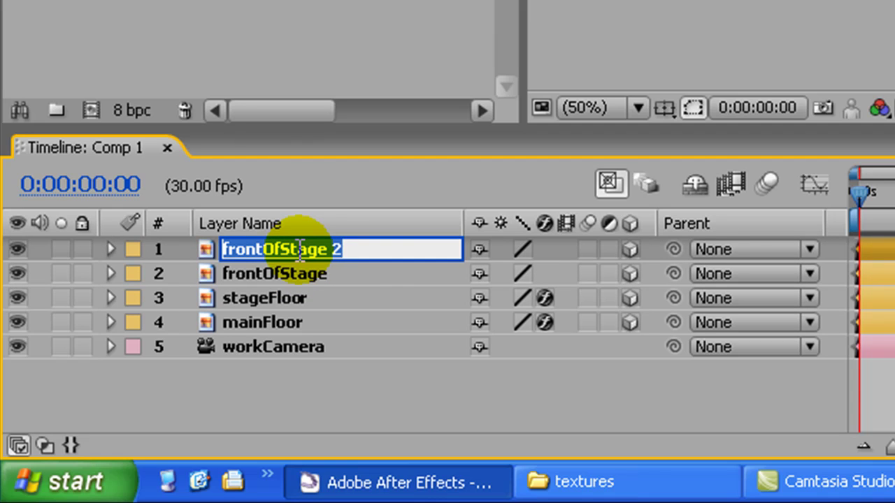
pyautogui.write('st')
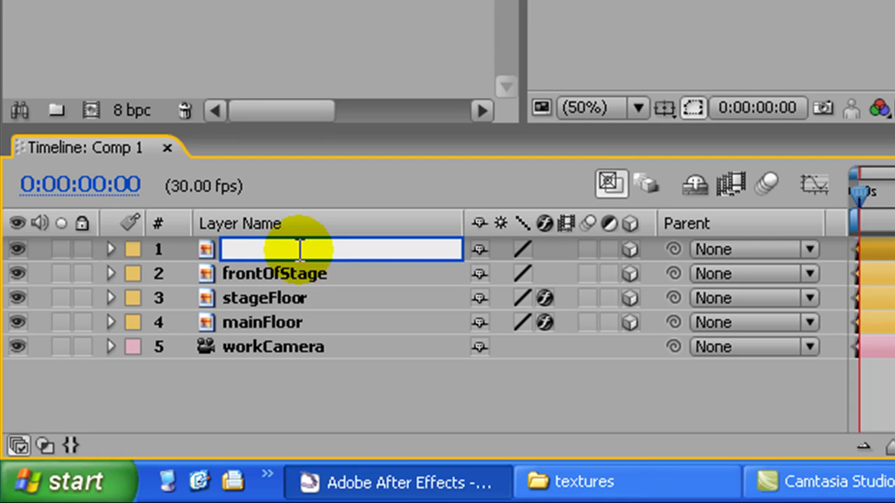
pyautogui.write('re')
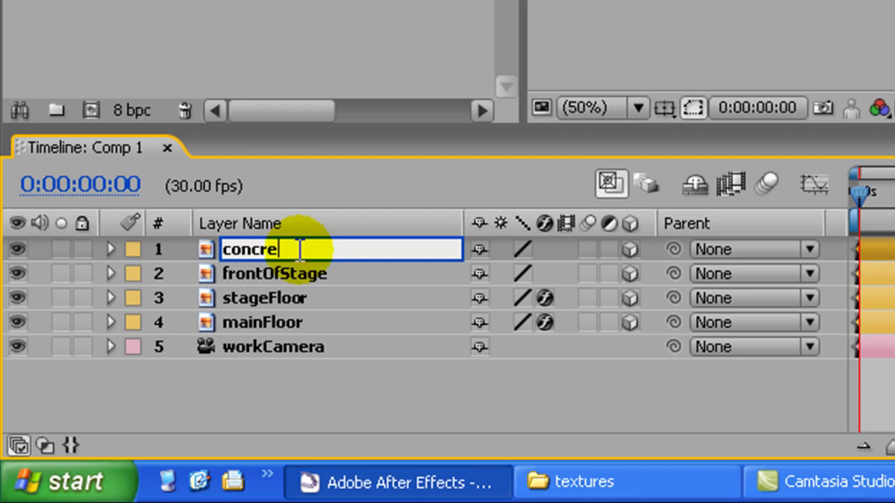
pyautogui.write('teBack')
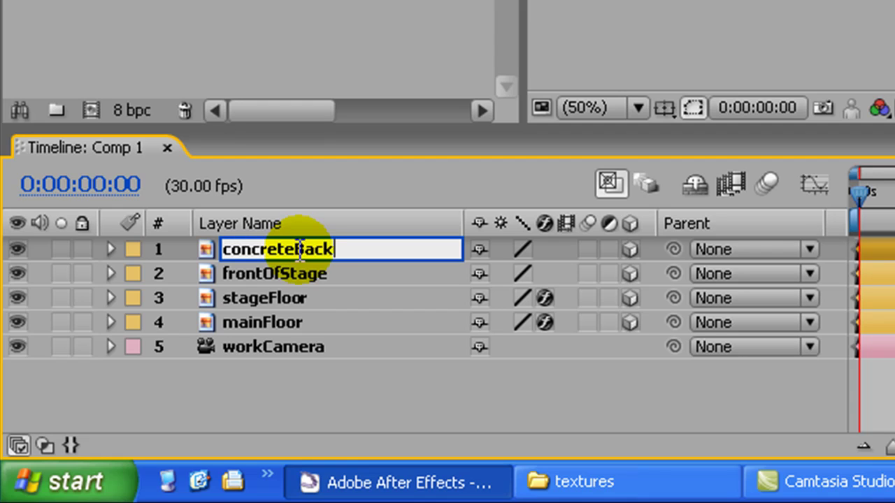
pyautogui.press('Return')
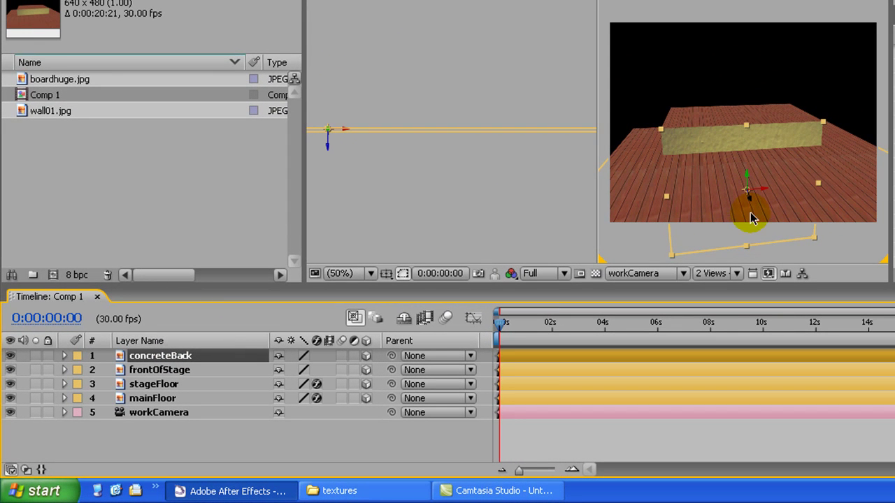
# Enlarge the composition viewer and push the concreteBack layer backward along its Z axis, toward the rear of the stage floor
pyautogui.moveTo(304, 142); pyautogui.dragTo(142, 140)
pyautogui.moveTo(432, 284); pyautogui.dragTo(429, 337)
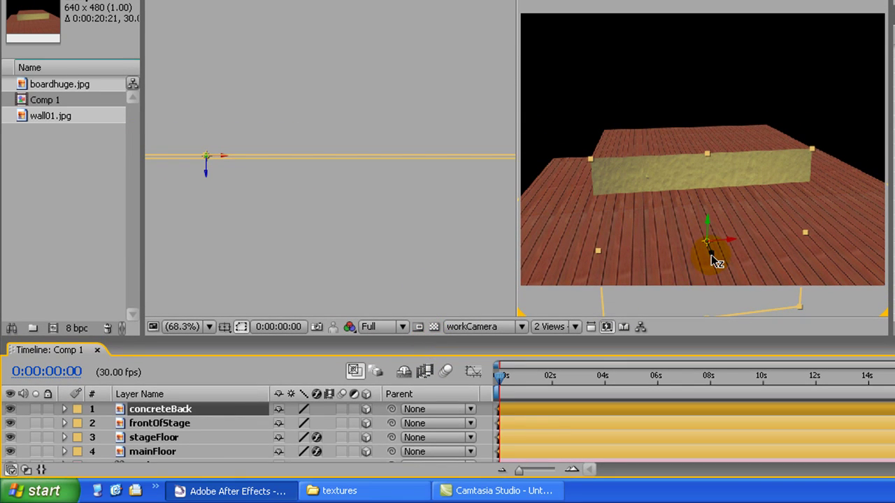
pyautogui.moveTo(711, 256); pyautogui.dragTo(575, 44)
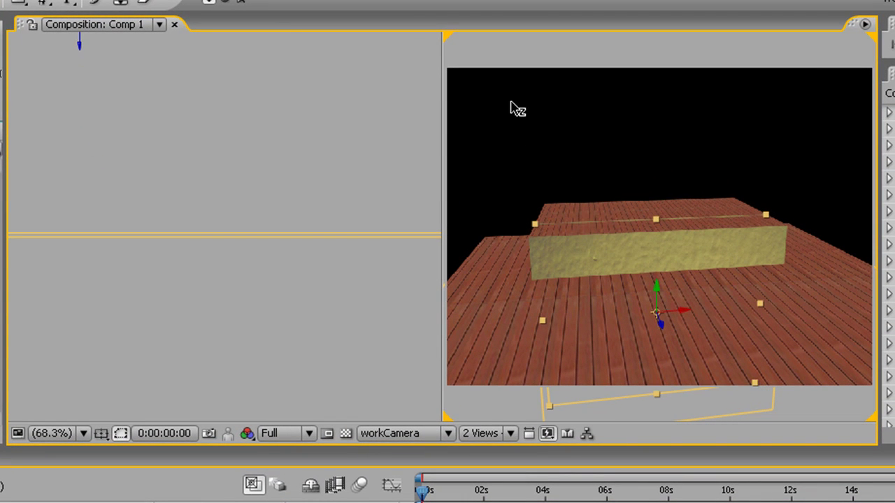
pyautogui.moveTo(511, 103); pyautogui.dragTo(511, 102)
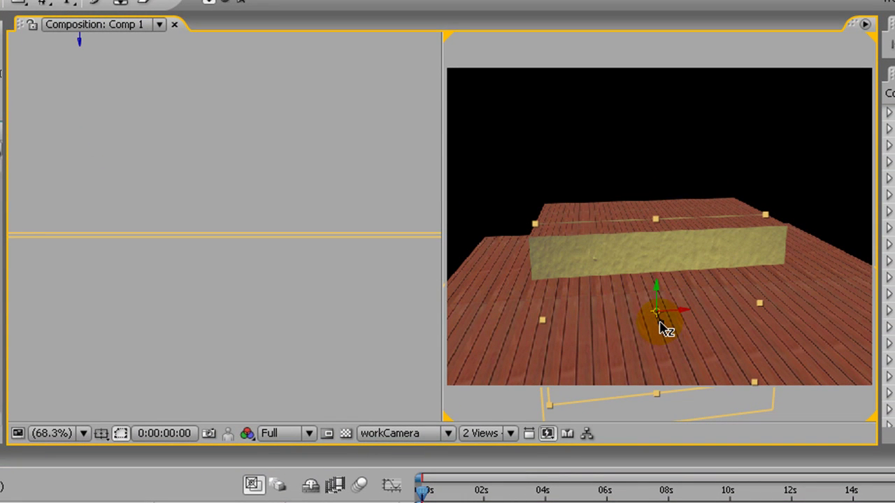
pyautogui.moveTo(664, 326); pyautogui.dragTo(453, 95)
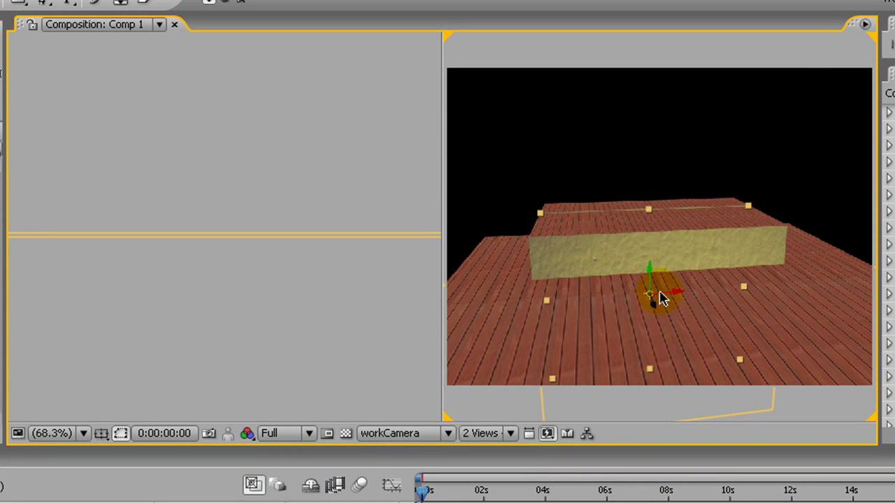
pyautogui.moveTo(658, 311); pyautogui.dragTo(288, 194)
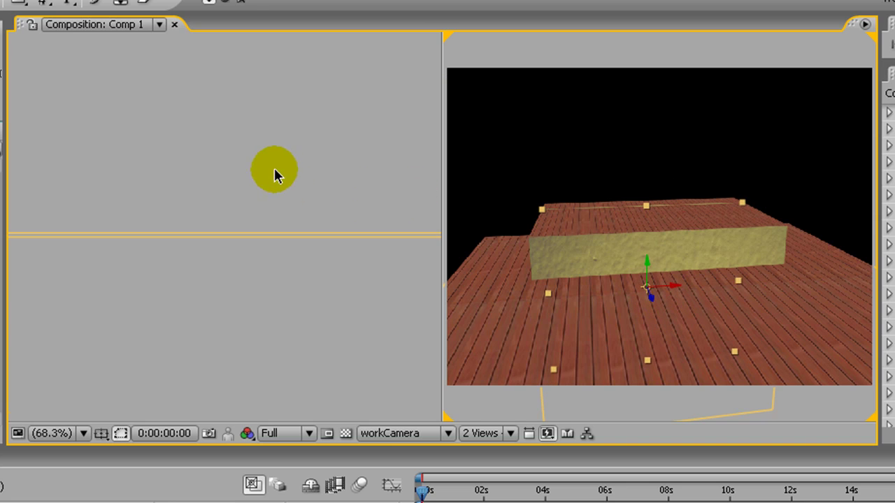
# Move concreteBack farther back along Z until it lines up with the rear edge of the stage floor in the top view
pyautogui.click(274, 170)
pyautogui.press('z')
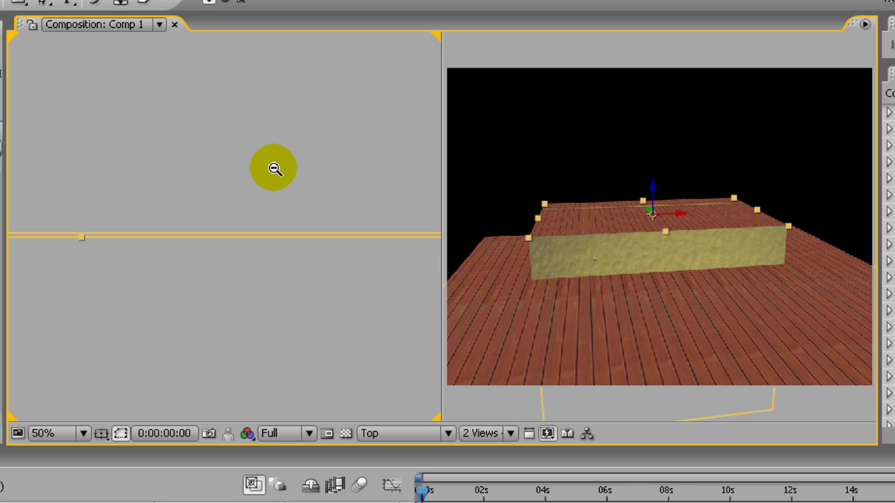
pyautogui.keyDown('alt'); pyautogui.click(273, 168); pyautogui.keyUp('alt')
pyautogui.keyDown('alt'); pyautogui.click(242, 136); pyautogui.keyUp('alt')
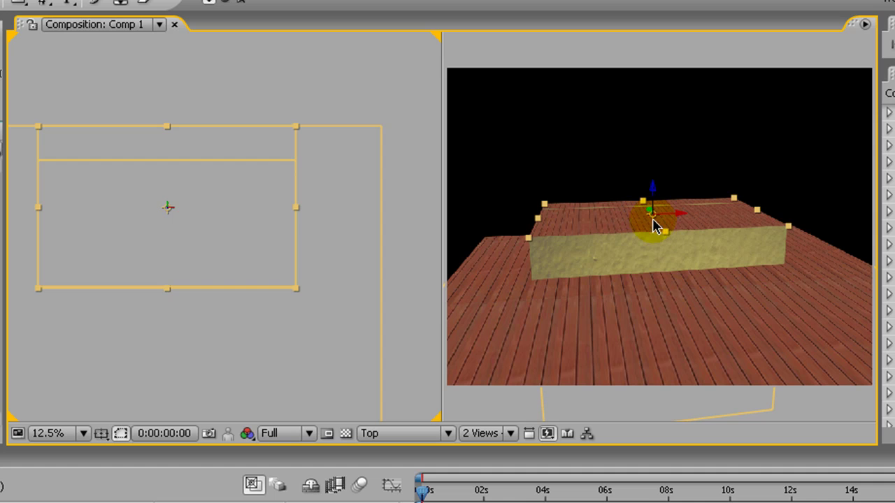
pyautogui.moveTo(650, 210); pyautogui.dragTo(510, 121)
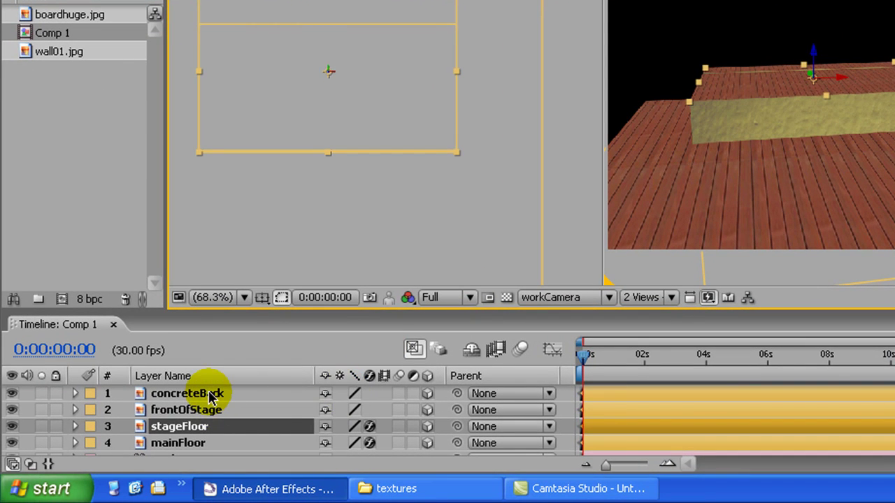
pyautogui.click(212, 394)
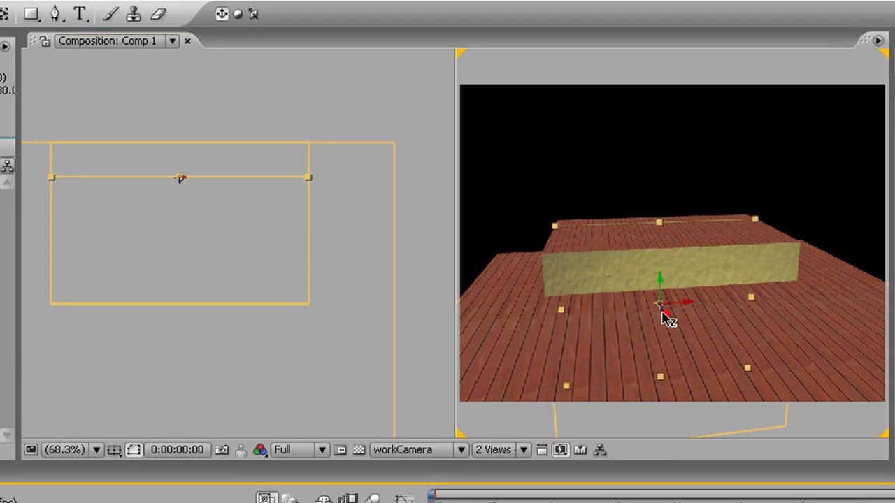
pyautogui.moveTo(667, 319); pyautogui.dragTo(528, 198)
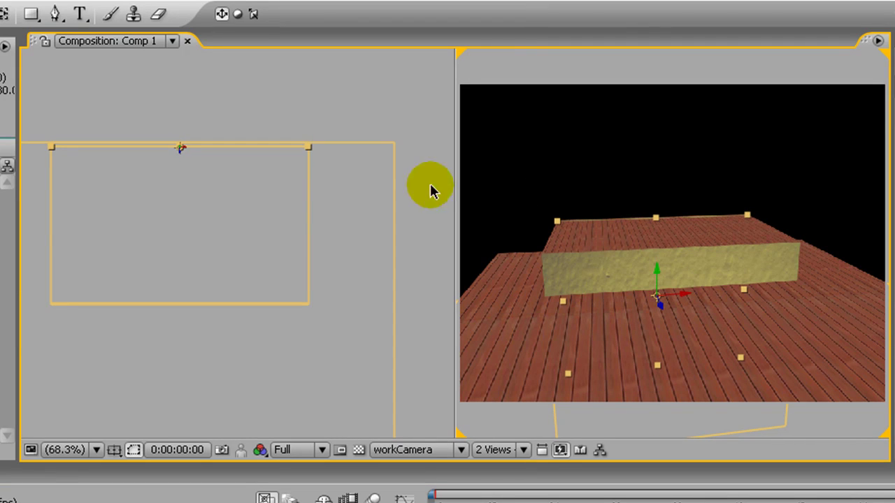
# Stretch the concreteBack wall taller and well beyond both sides of the main floor, and raise it along its Y axis
pyautogui.moveTo(745, 295); pyautogui.dragTo(871, 280)
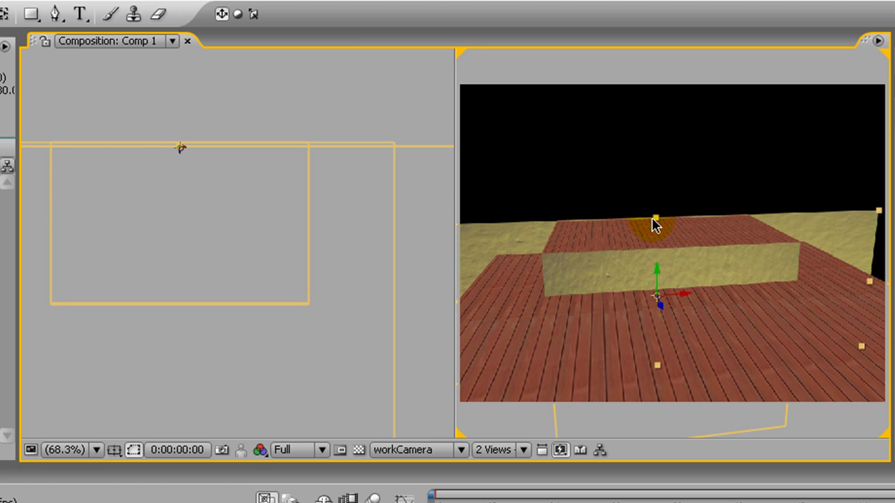
pyautogui.moveTo(658, 218); pyautogui.dragTo(657, 58)
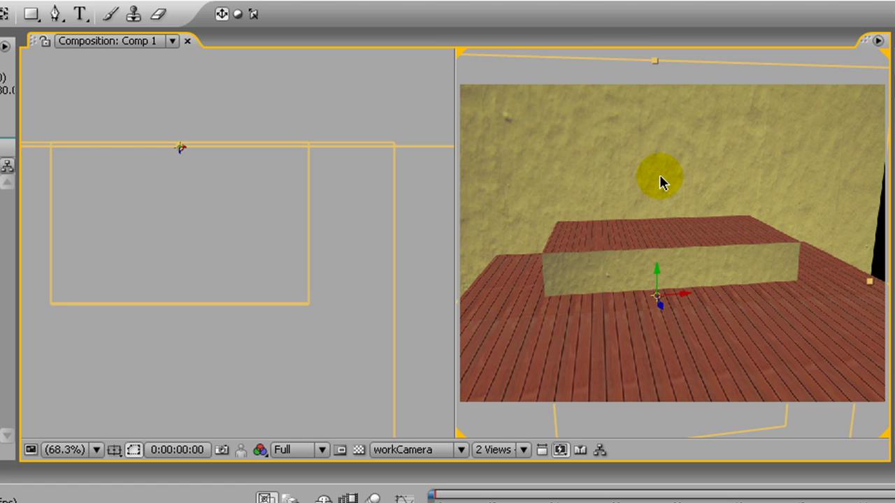
pyautogui.moveTo(660, 176); pyautogui.dragTo(493, 155)
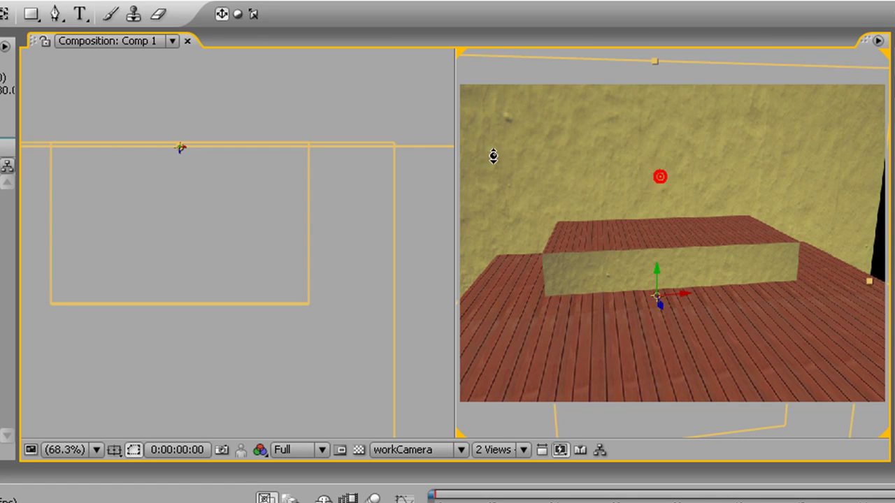
pyautogui.moveTo(753, 221); pyautogui.dragTo(565, 232)
pyautogui.moveTo(732, 235); pyautogui.dragTo(563, 212)
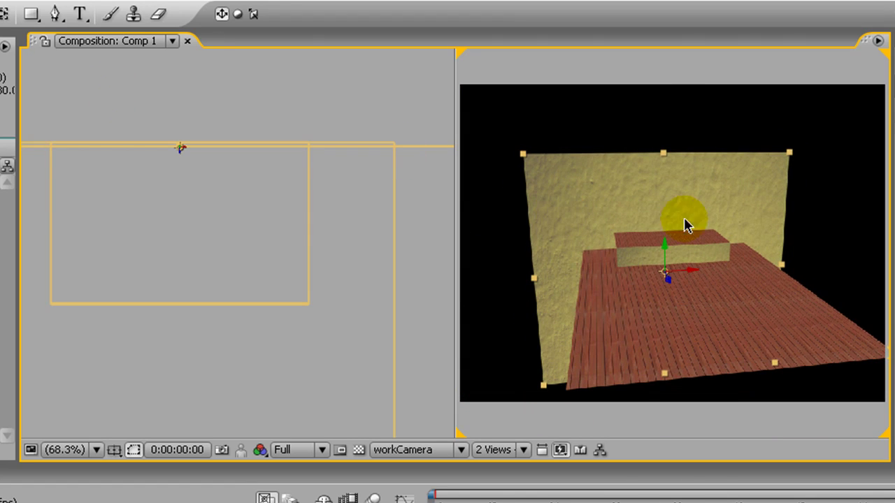
pyautogui.moveTo(665, 248); pyautogui.dragTo(662, 172)
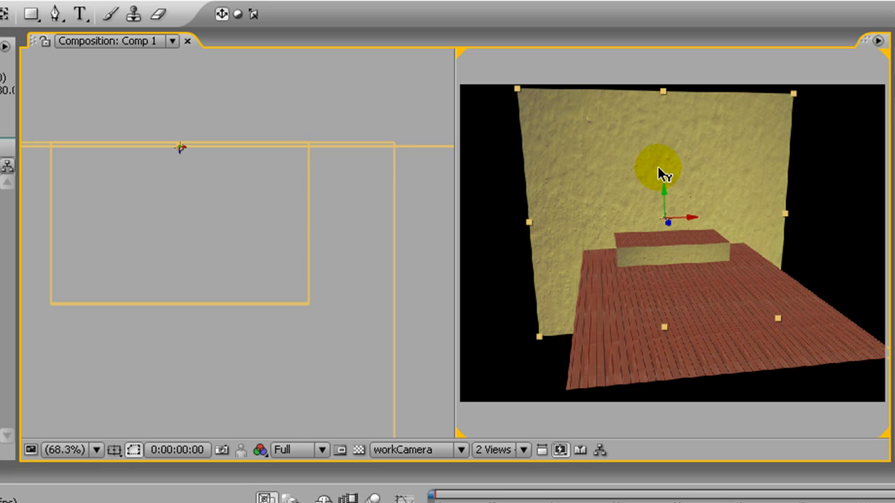
pyautogui.moveTo(786, 214); pyautogui.dragTo(860, 208)
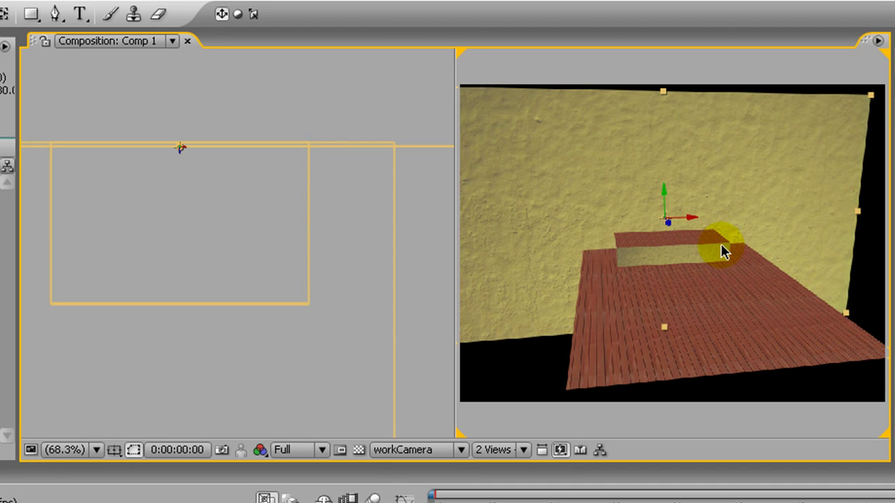
# Duplicate the concreteBack wall and move the copy in the top view to the front edge of the main floor
pyautogui.keyDown('alt'); pyautogui.click(317, 287); pyautogui.keyUp('alt')
pyautogui.keyDown('alt'); pyautogui.click(253, 279); pyautogui.keyUp('alt')
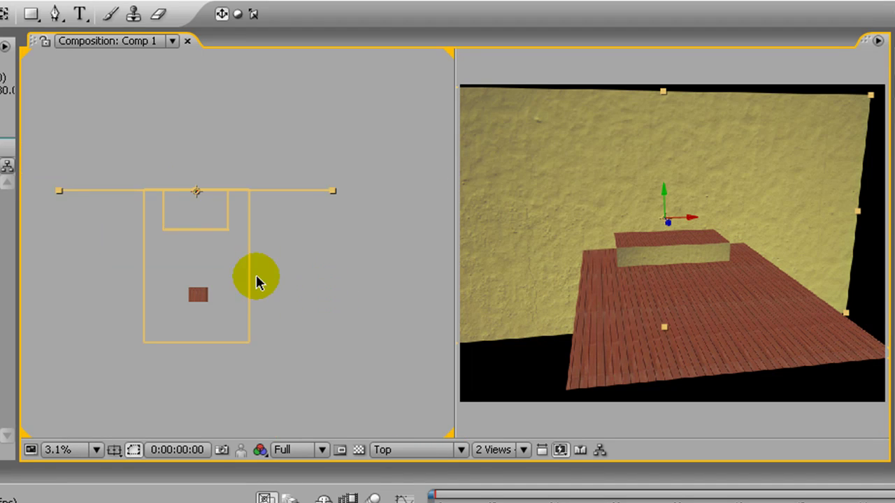
pyautogui.click(521, 362)
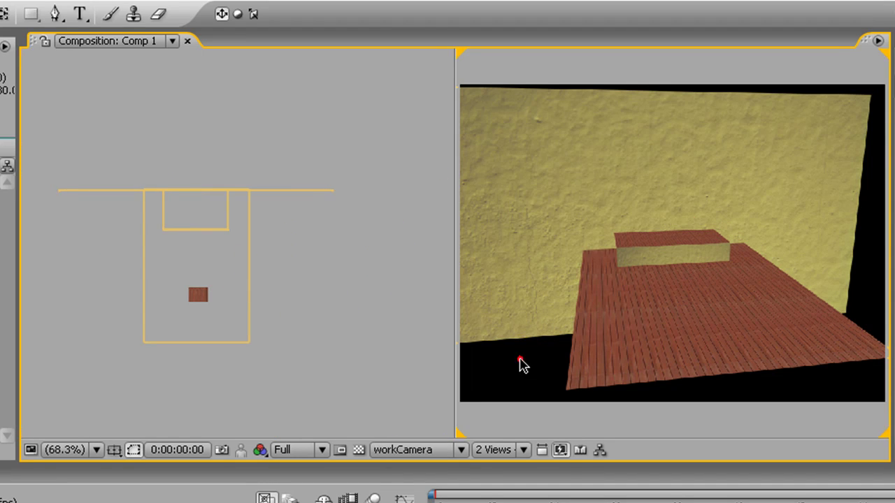
pyautogui.click(573, 170)
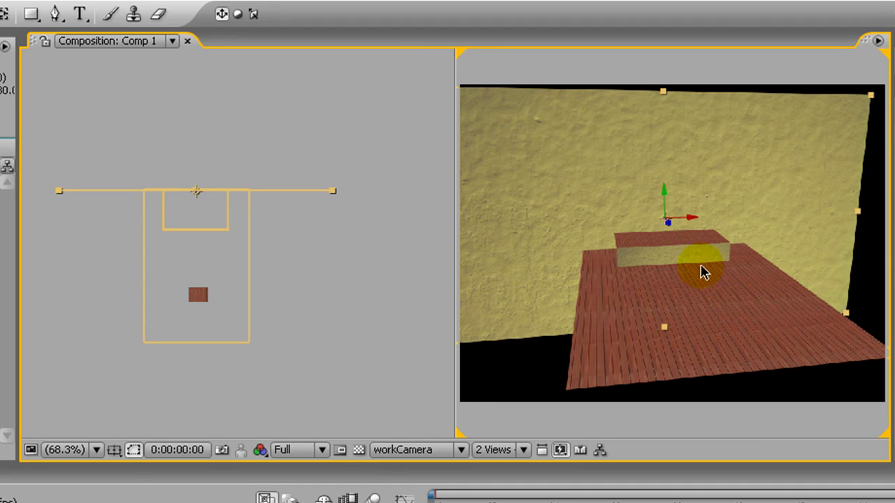
pyautogui.moveTo(674, 228); pyautogui.dragTo(839, 490)
pyautogui.moveTo(278, 215); pyautogui.dragTo(275, 341)
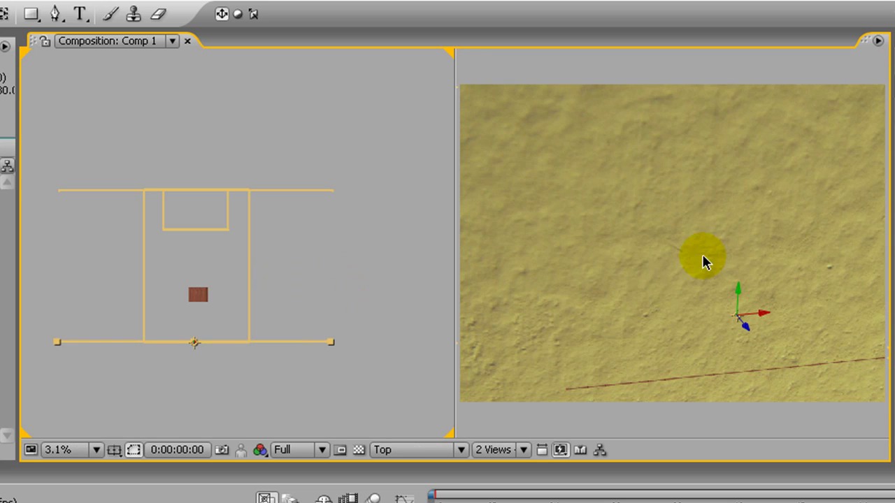
# Narrow the copied wall at the front edge of the main floor until it extends only slightly past both sides, and reduce its height a little
pyautogui.press('c')
pyautogui.moveTo(618, 198); pyautogui.dragTo(681, 239)
pyautogui.moveTo(597, 198)
pyautogui.mouseDown()
pyautogui.moveTo(626, 239)
pyautogui.moveTo(654, 255)
pyautogui.mouseUp()
pyautogui.moveTo(577, 216)
pyautogui.mouseDown()
pyautogui.moveTo(655, 282)
pyautogui.moveTo(653, 242)
pyautogui.mouseUp()
pyautogui.moveTo(637, 392); pyautogui.dragTo(828, 306)
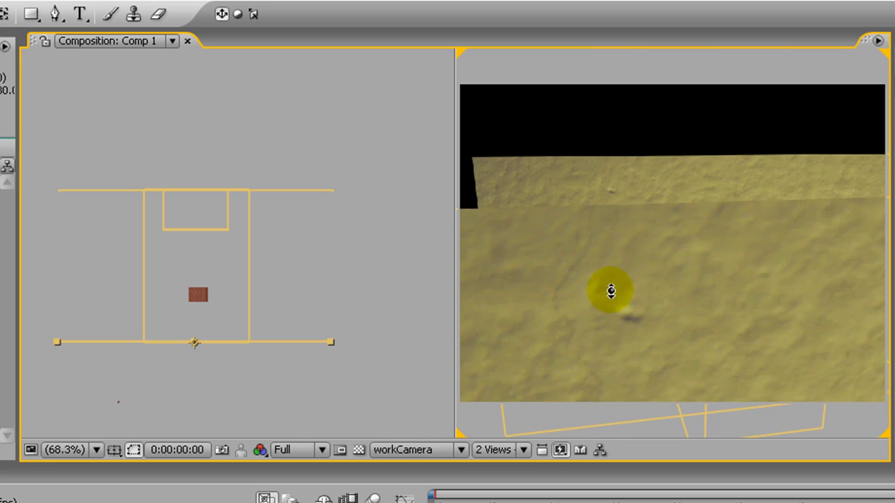
pyautogui.moveTo(609, 290); pyautogui.dragTo(894, 291)
pyautogui.moveTo(571, 288); pyautogui.dragTo(729, 290)
pyautogui.press('c')
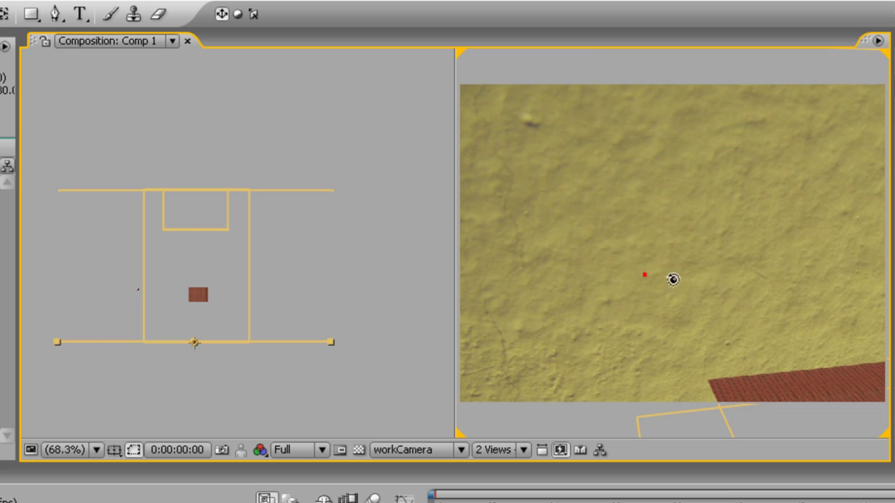
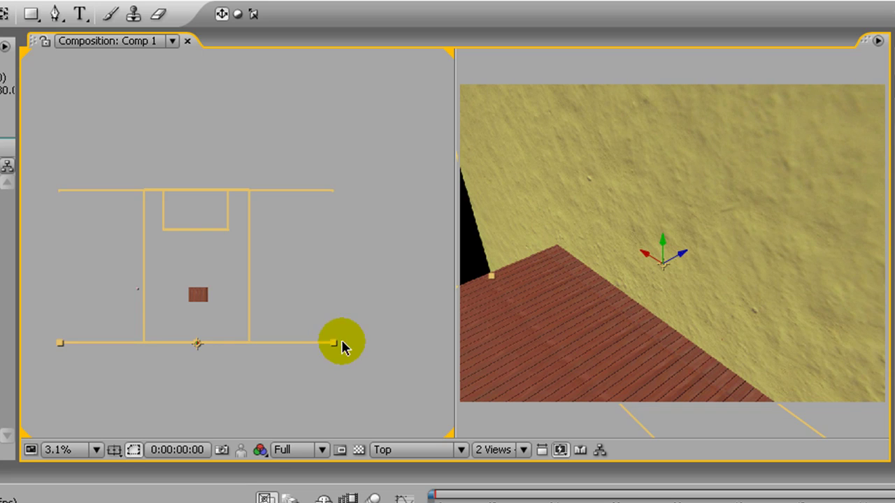
pyautogui.moveTo(493, 279); pyautogui.dragTo(552, 321)
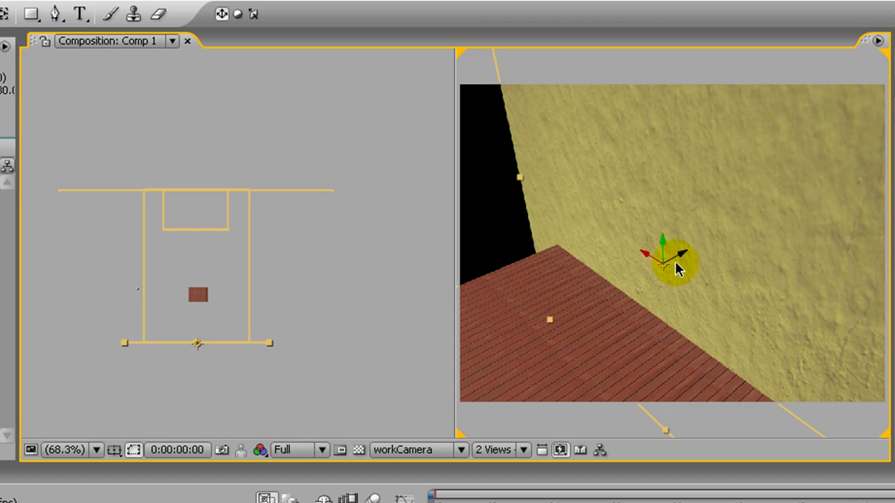
pyautogui.moveTo(691, 219); pyautogui.dragTo(525, 276)
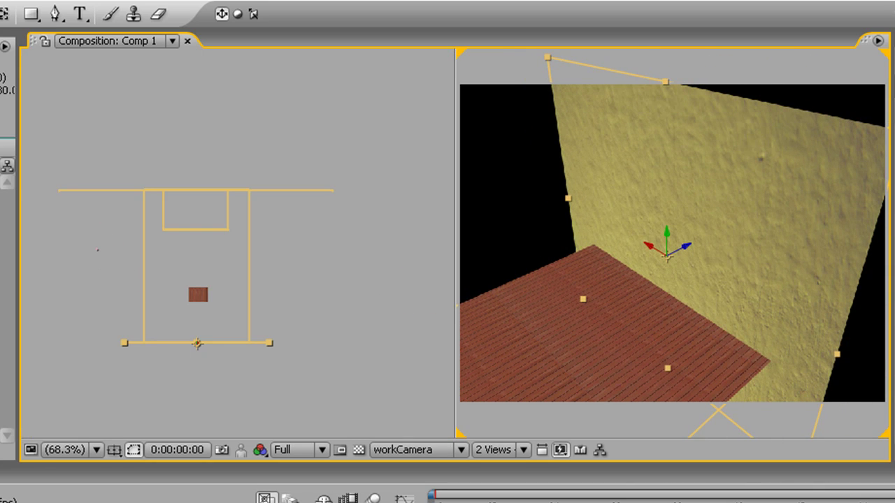
pyautogui.moveTo(667, 82)
pyautogui.mouseDown()
pyautogui.moveTo(669, 104)
pyautogui.moveTo(668, 93)
pyautogui.mouseUp()
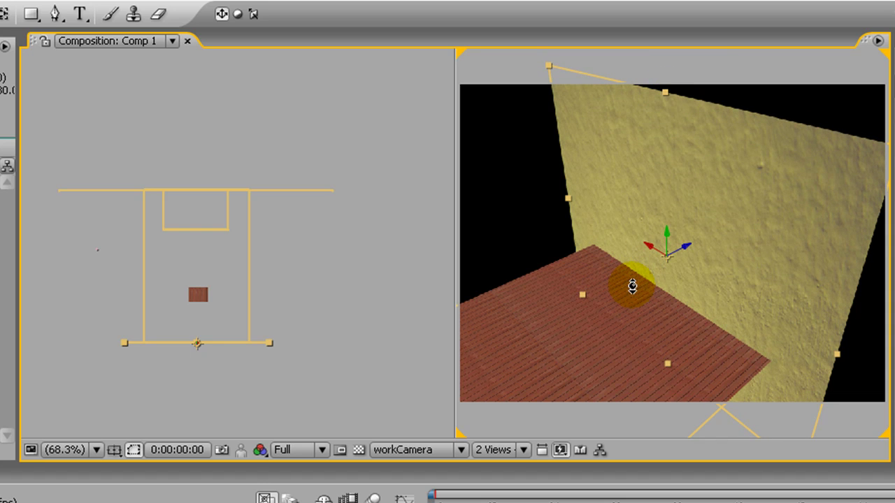
# Orbit and move the work camera until the main floor and the copied wall at its front edge are both in view
pyautogui.moveTo(632, 287); pyautogui.dragTo(716, 224)
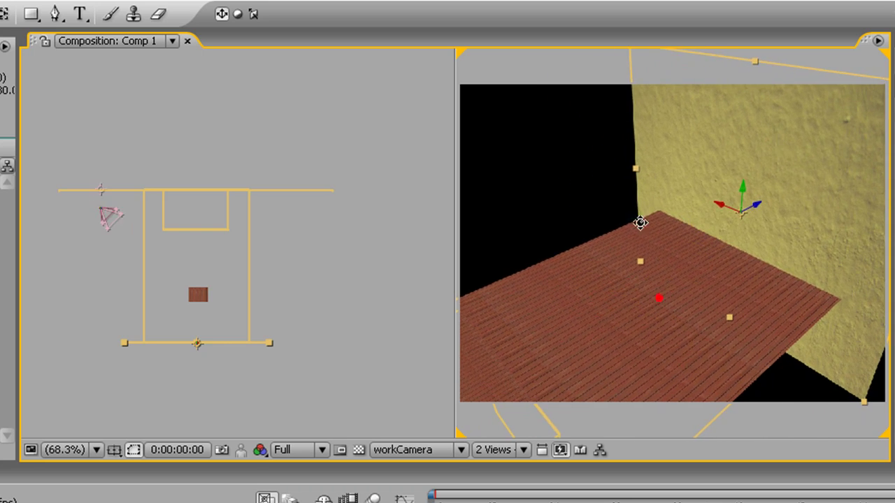
pyautogui.moveTo(641, 222); pyautogui.dragTo(641, 176)
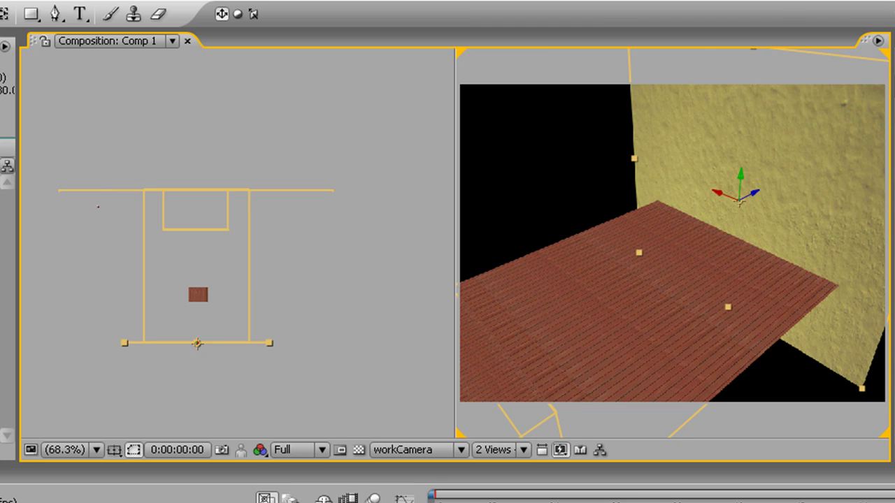
pyautogui.moveTo(412, 465); pyautogui.dragTo(410, 389)
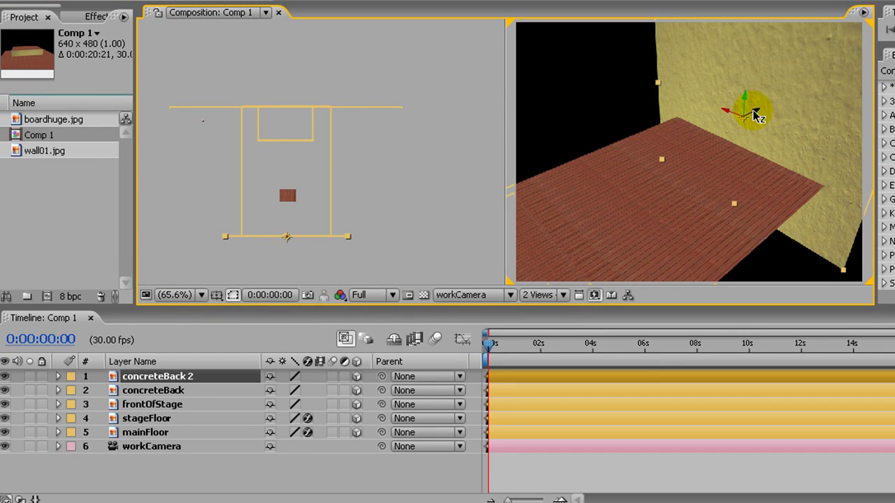
pyautogui.moveTo(756, 112); pyautogui.dragTo(751, 114)
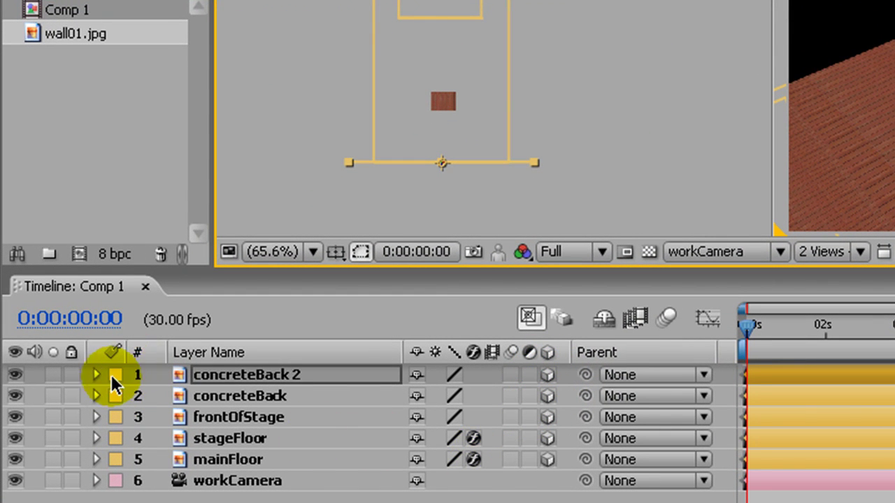
pyautogui.click(113, 377)
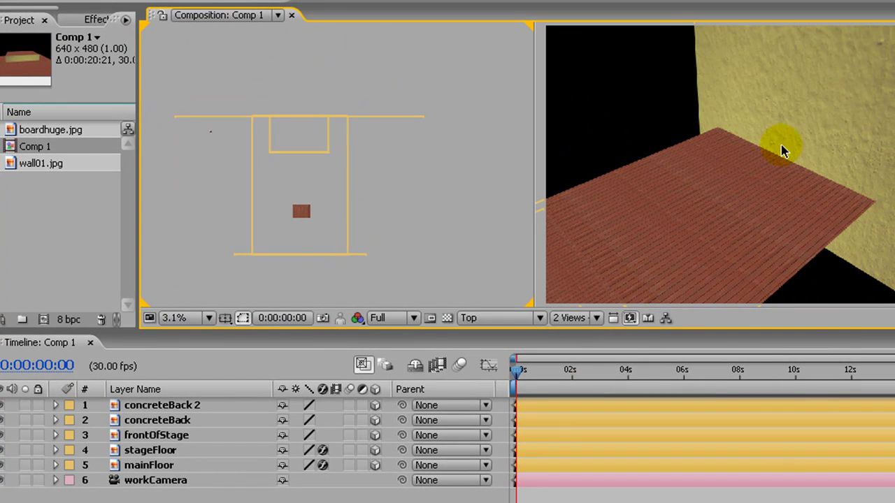
pyautogui.click(819, 110)
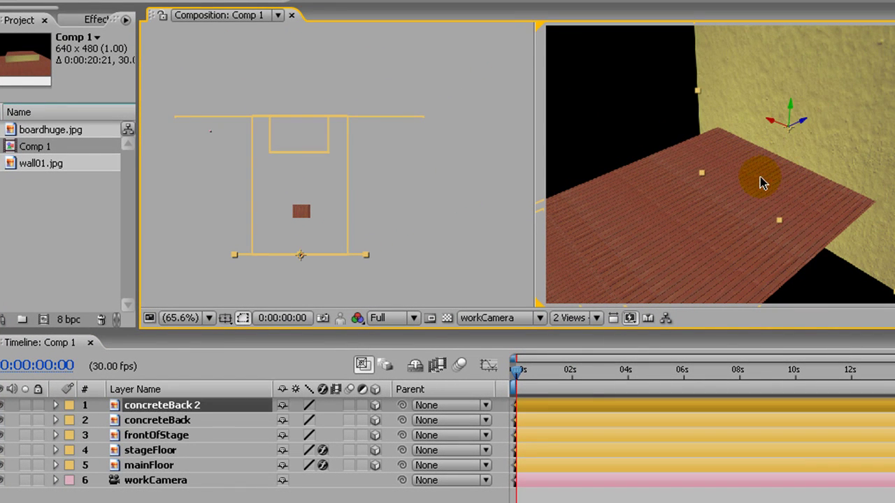
pyautogui.moveTo(729, 154); pyautogui.dragTo(715, 184)
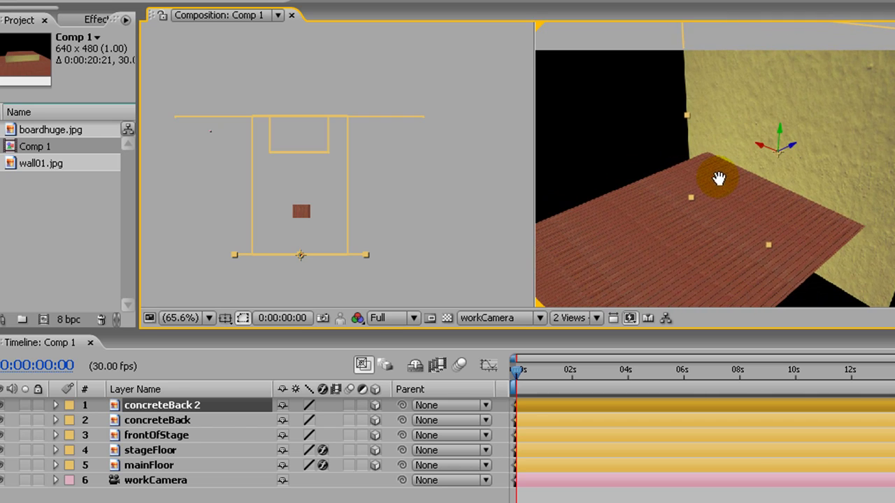
pyautogui.click(210, 319)
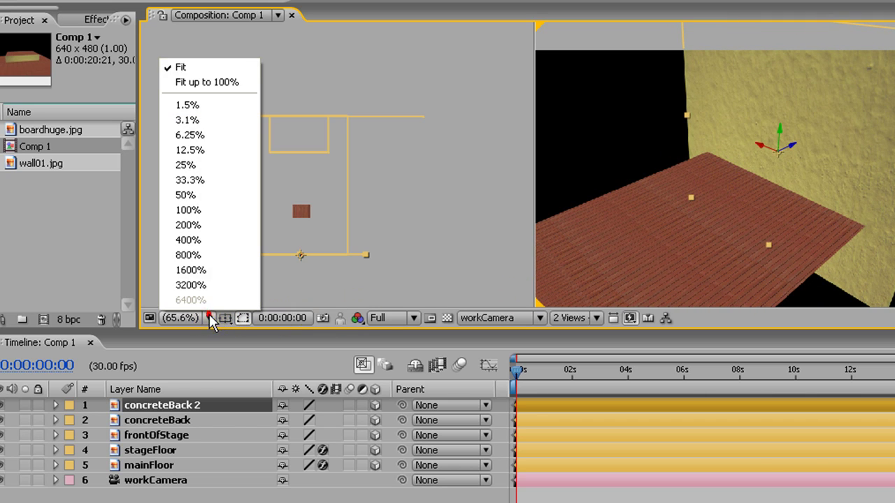
pyautogui.click(222, 84)
pyautogui.click(209, 319)
pyautogui.click(214, 69)
pyautogui.click(785, 110)
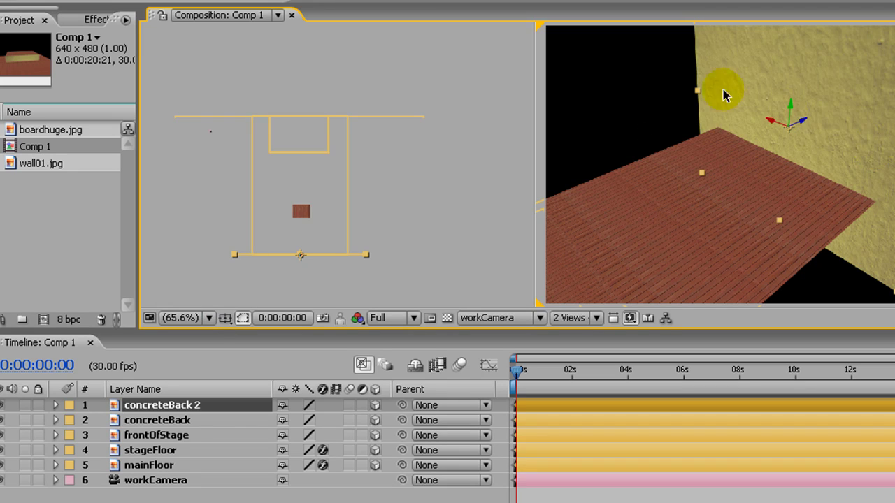
pyautogui.click(765, 126)
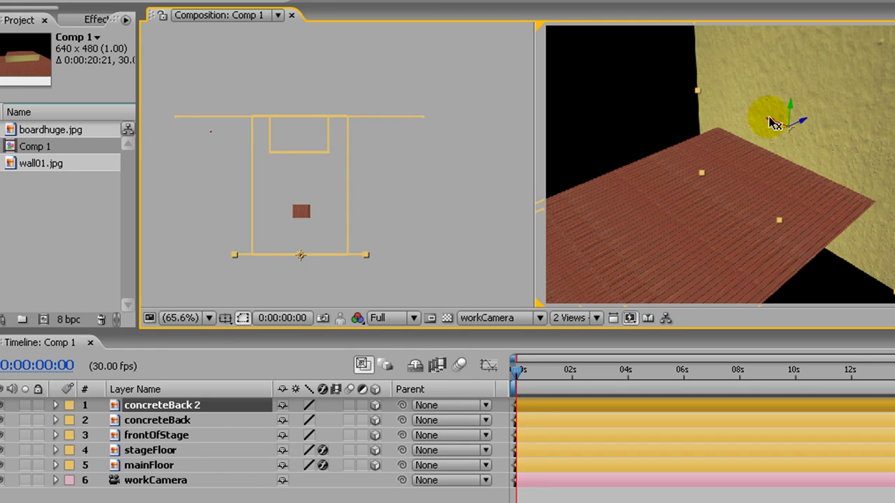
pyautogui.moveTo(783, 112); pyautogui.dragTo(782, 142)
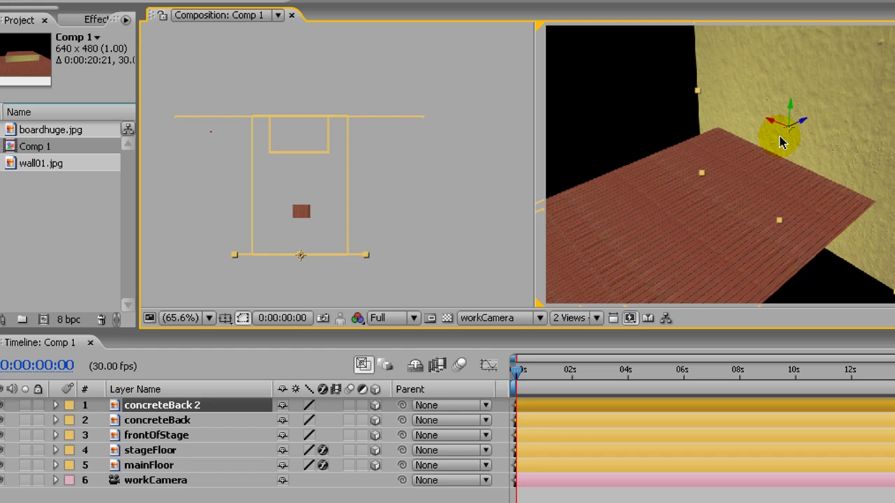
pyautogui.moveTo(781, 142); pyautogui.dragTo(703, 163)
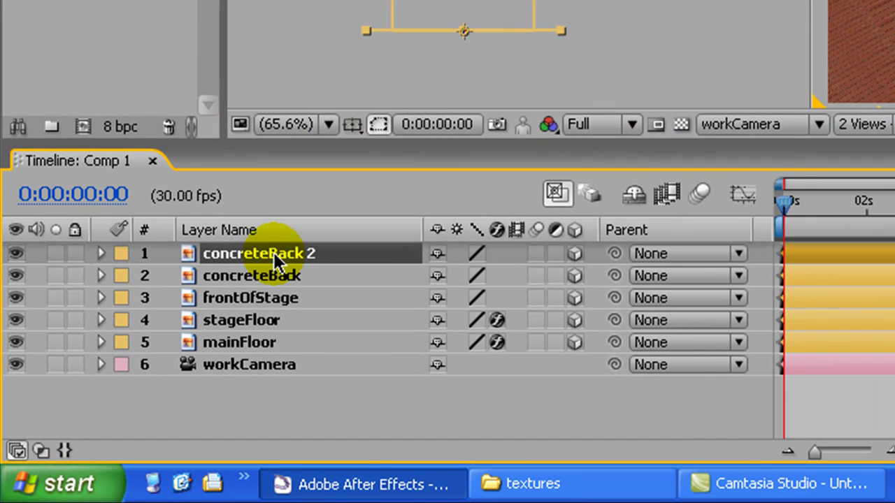
# Rename the copied wall layer as backOfRoom
pyautogui.press('Return')
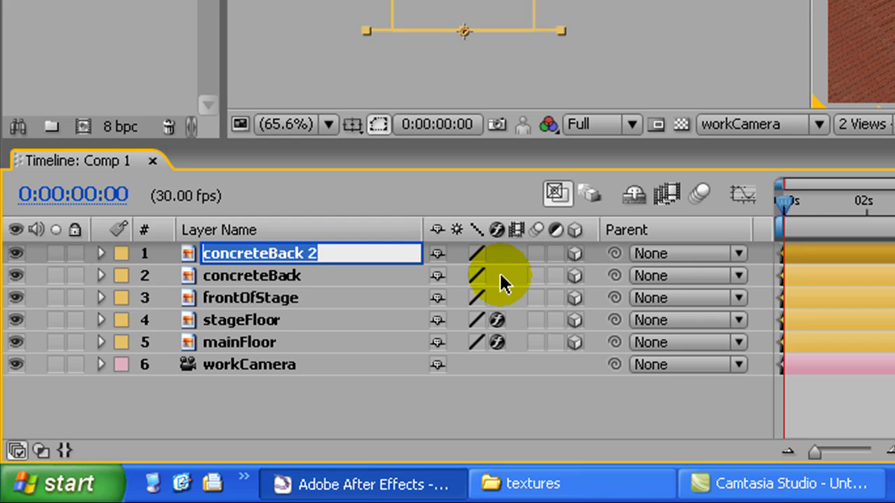
pyautogui.write('back')
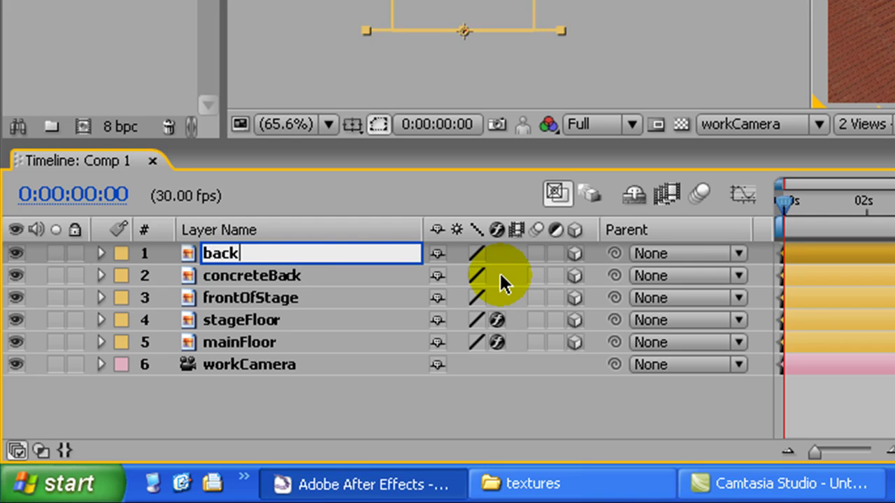
pyautogui.write('0d')
pyautogui.press('Return')
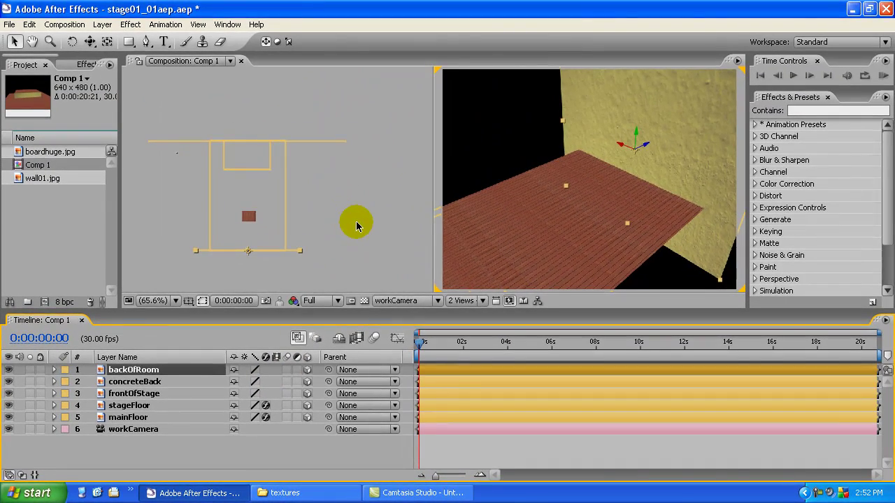
# Duplicate the backOfRoom wall layer and rename the copy wallLeft
pyautogui.click(356, 221)
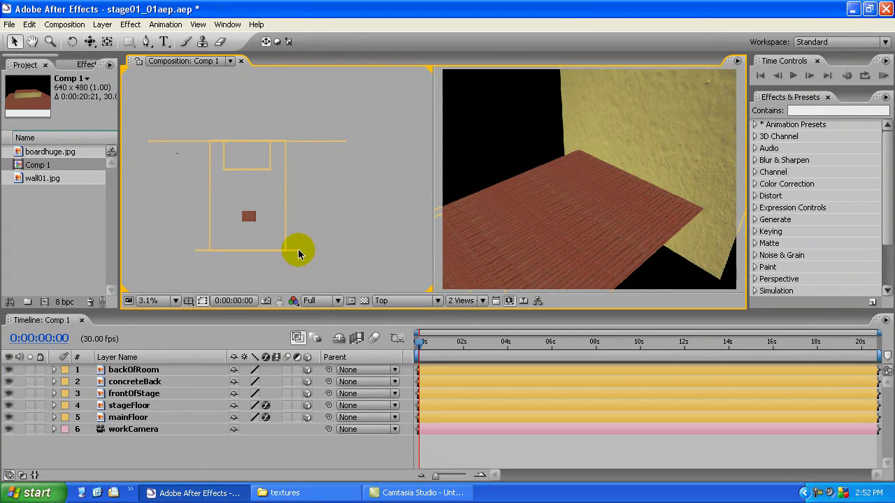
pyautogui.click(666, 119)
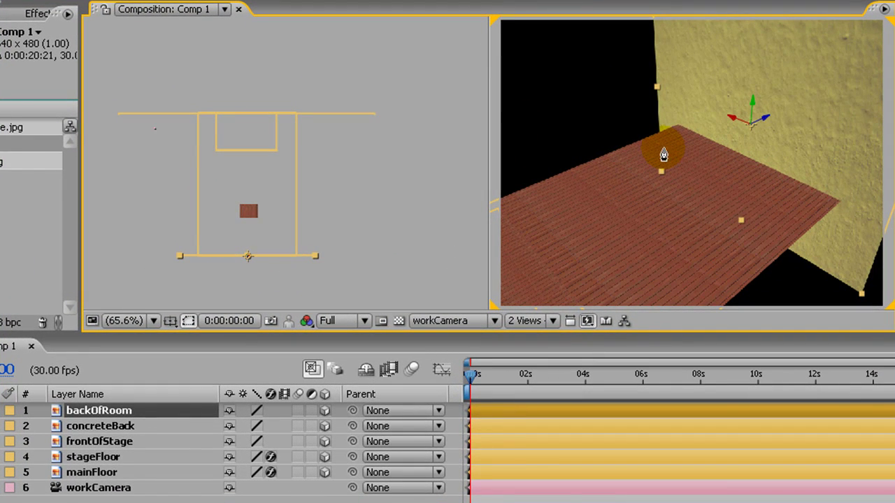
pyautogui.hotkey('ctrl', 'd')
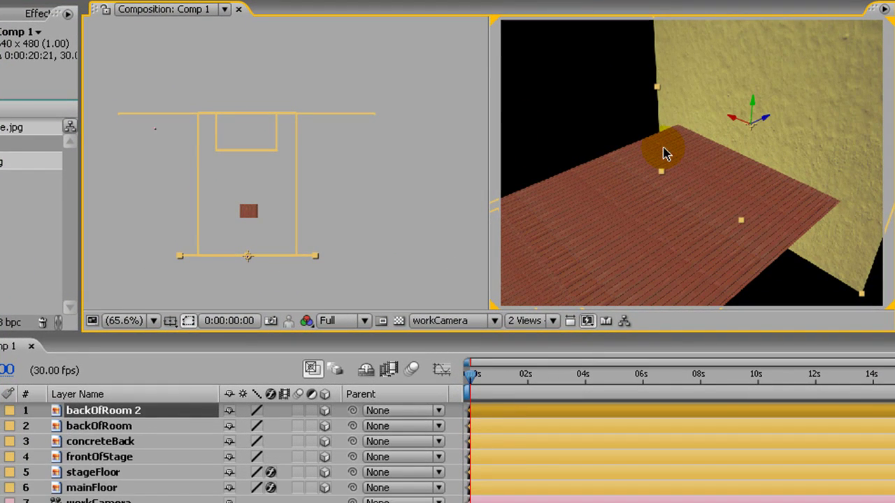
pyautogui.doubleClick(105, 409)
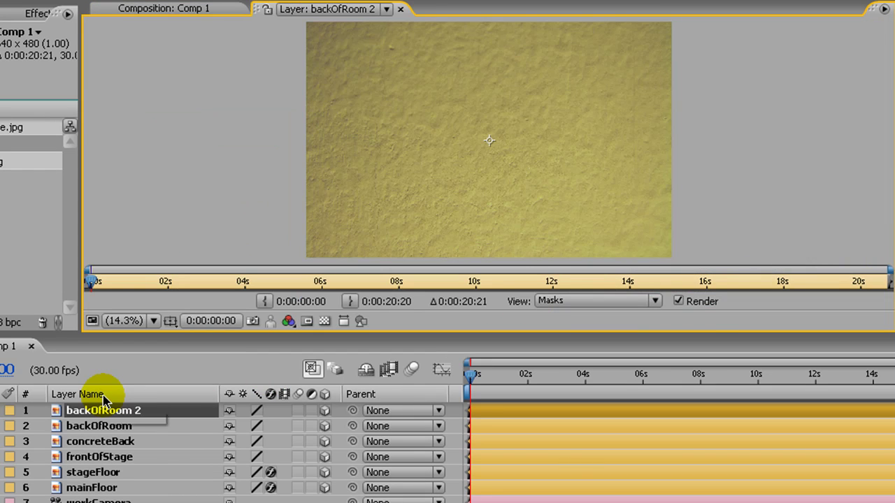
pyautogui.click(402, 10)
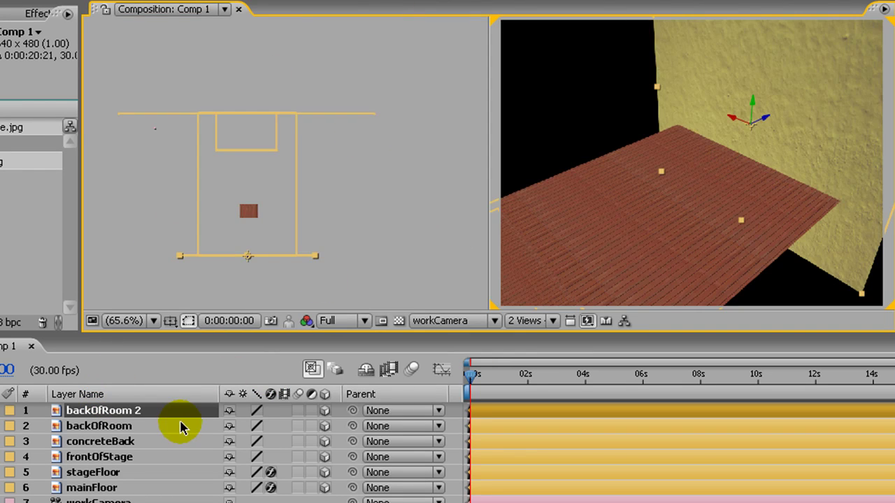
pyautogui.click(140, 427)
pyautogui.click(131, 411)
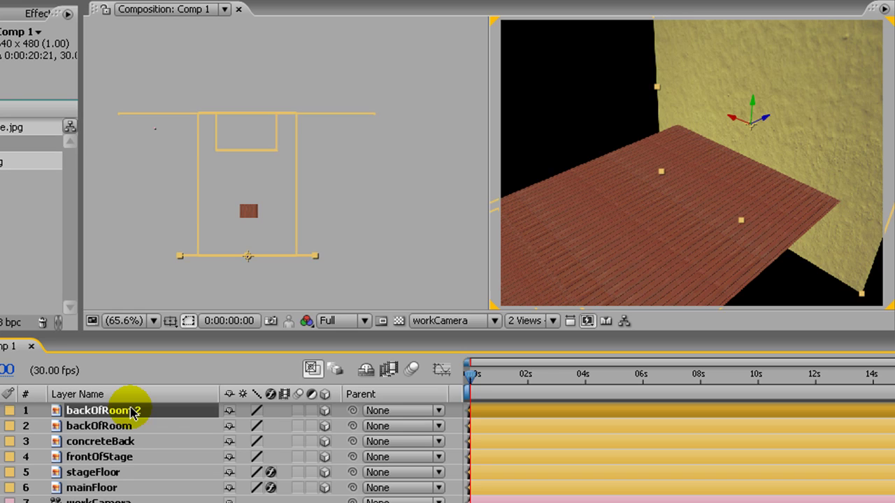
pyautogui.press('Return')
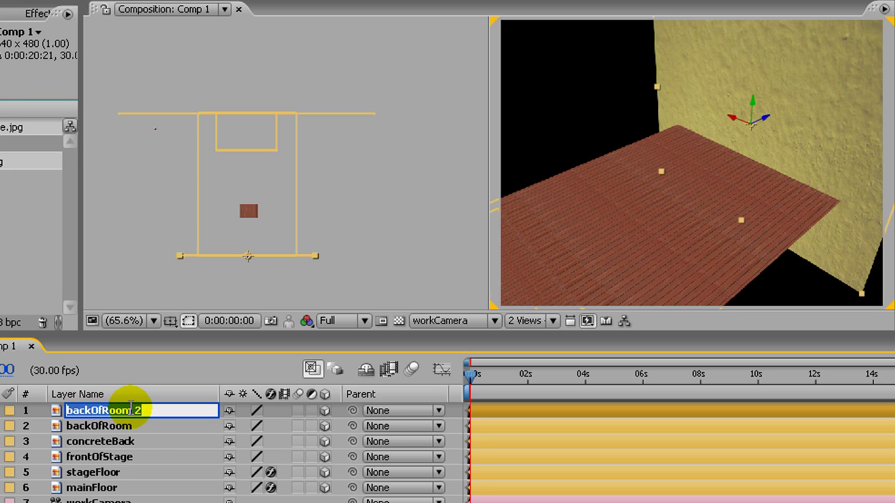
pyautogui.write('wall')
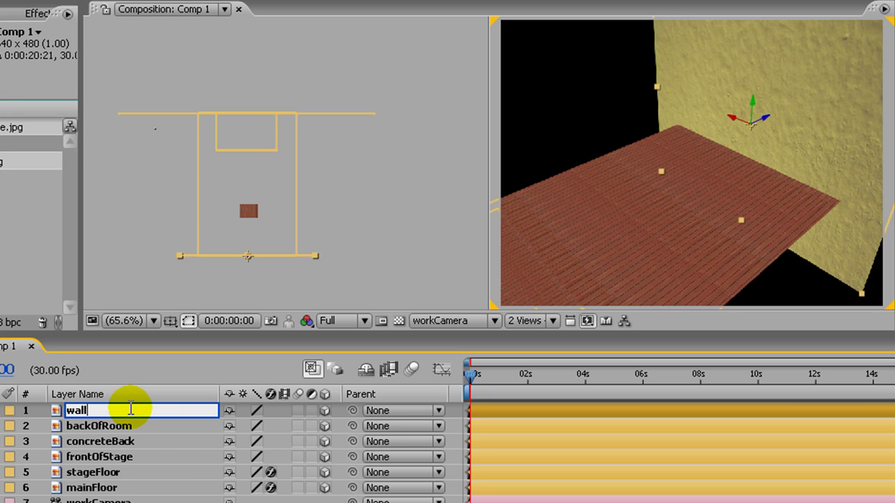
pyautogui.write('Left')
pyautogui.press('Return')
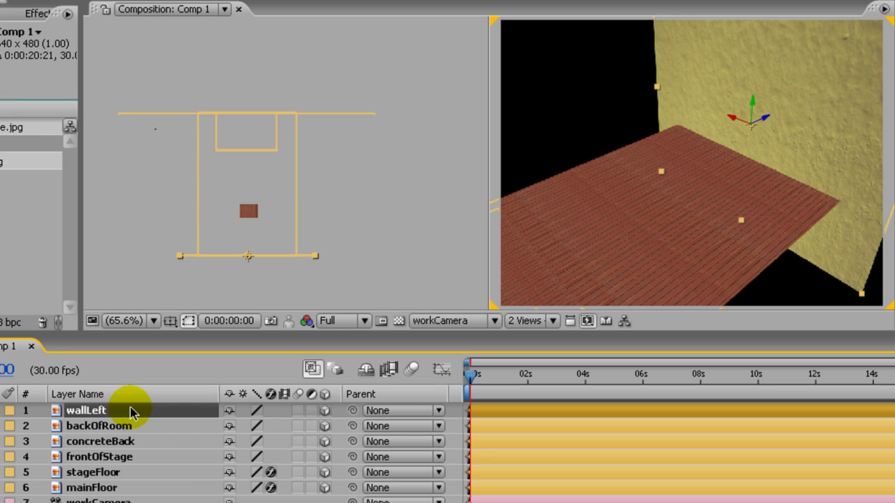
# Move wallLeft along its Z axis into the room and rotate it about its Y axis until it runs perpendicular to the backOfRoom wall
pyautogui.moveTo(767, 118); pyautogui.dragTo(2, 434)
pyautogui.click(68, 32)
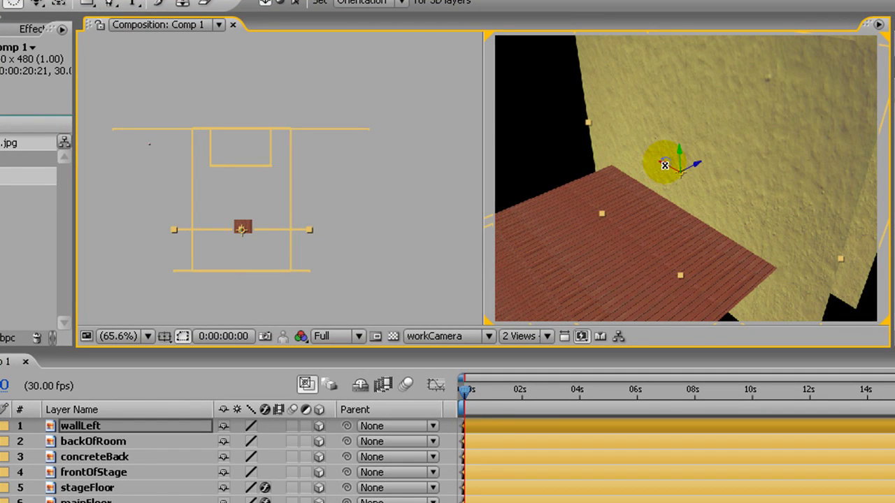
pyautogui.moveTo(681, 163); pyautogui.dragTo(691, 161)
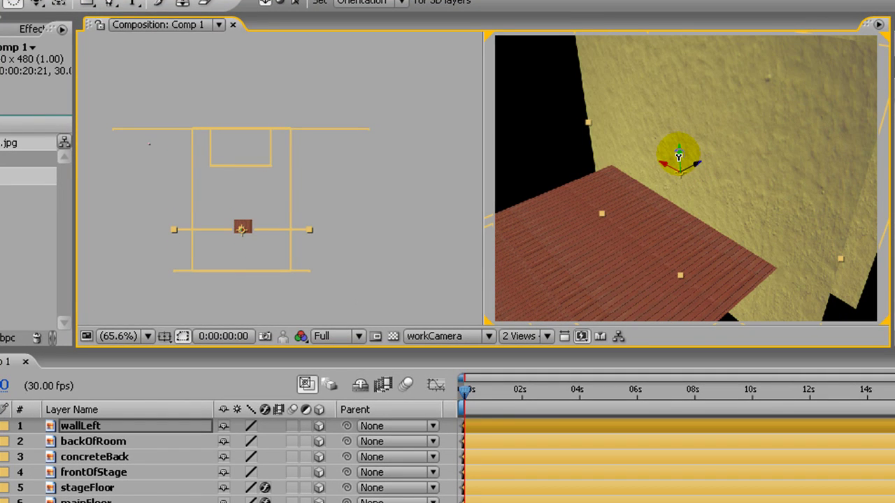
pyautogui.moveTo(665, 154); pyautogui.dragTo(611, 147)
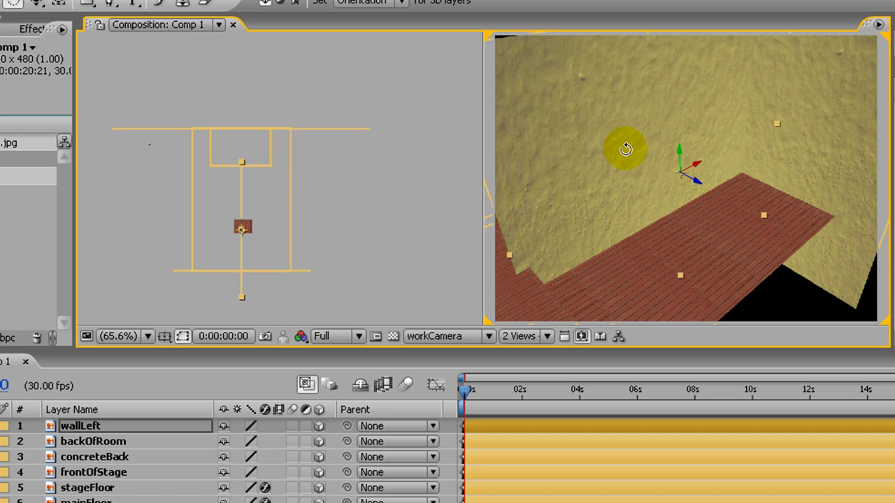
pyautogui.press('v')
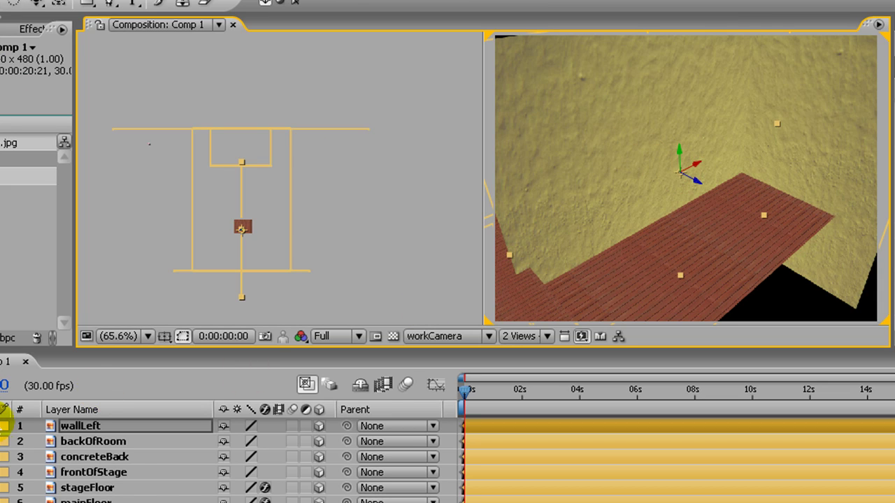
# Shift wallLeft's anchor point along X to 22.0 so that it sits near the wall's end
pyautogui.click(2, 426)
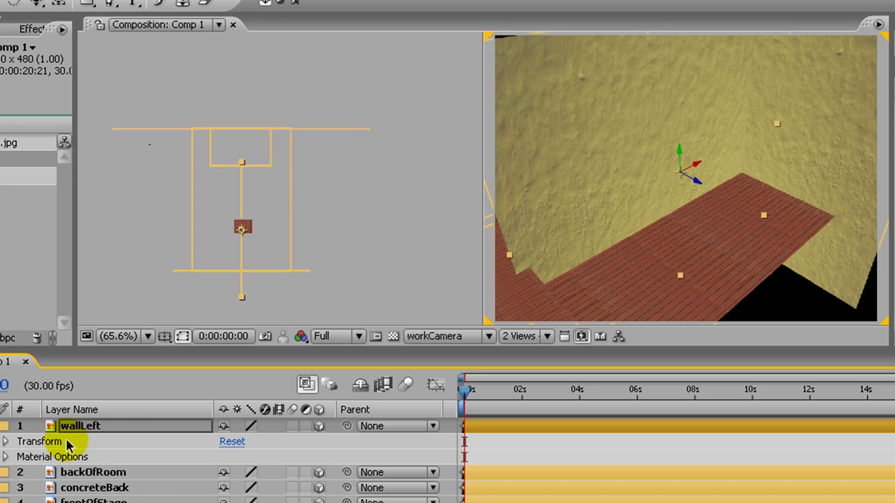
pyautogui.click(10, 457)
pyautogui.click(6, 457)
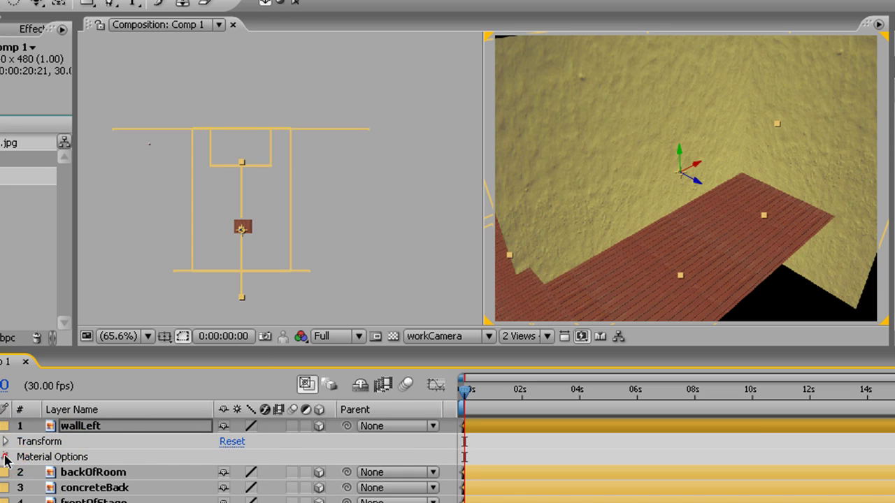
pyautogui.click(7, 429)
pyautogui.click(7, 440)
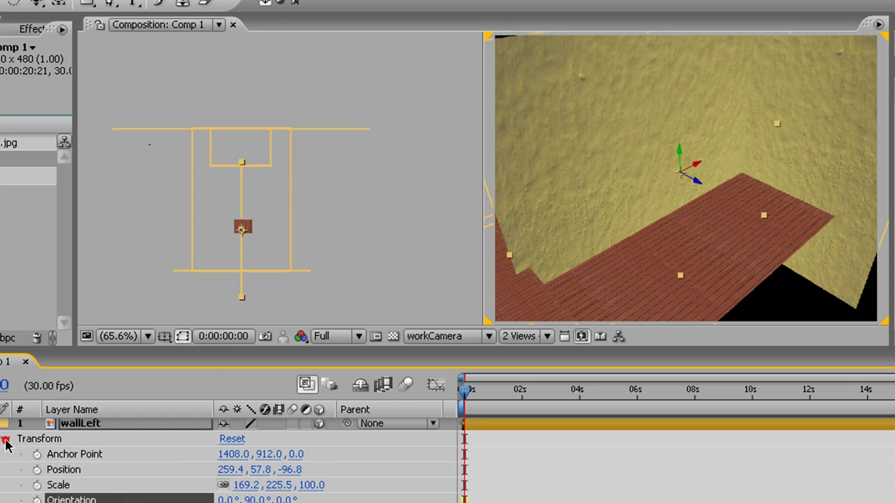
pyautogui.scroll(-1, 21, 454)
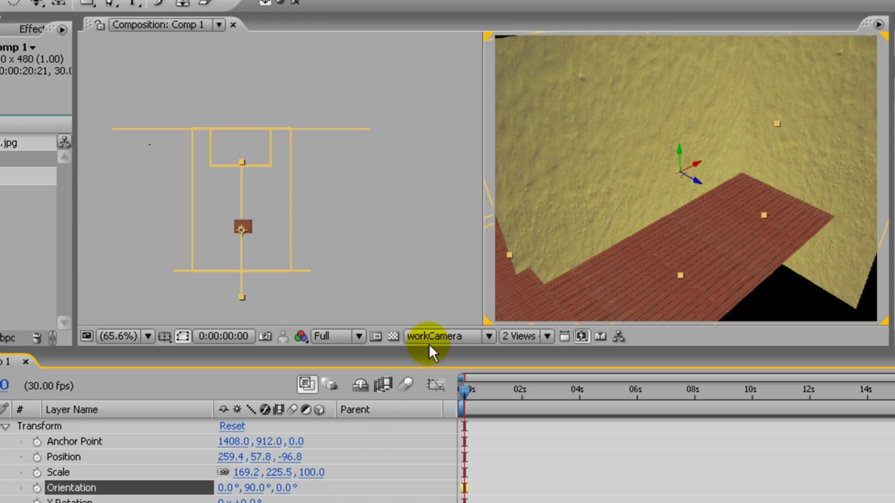
pyautogui.moveTo(231, 441); pyautogui.dragTo(19, 454)
pyautogui.moveTo(223, 442)
pyautogui.mouseDown()
pyautogui.moveTo(196, 441)
pyautogui.moveTo(219, 440)
pyautogui.moveTo(188, 460)
pyautogui.moveTo(226, 455)
pyautogui.mouseUp()
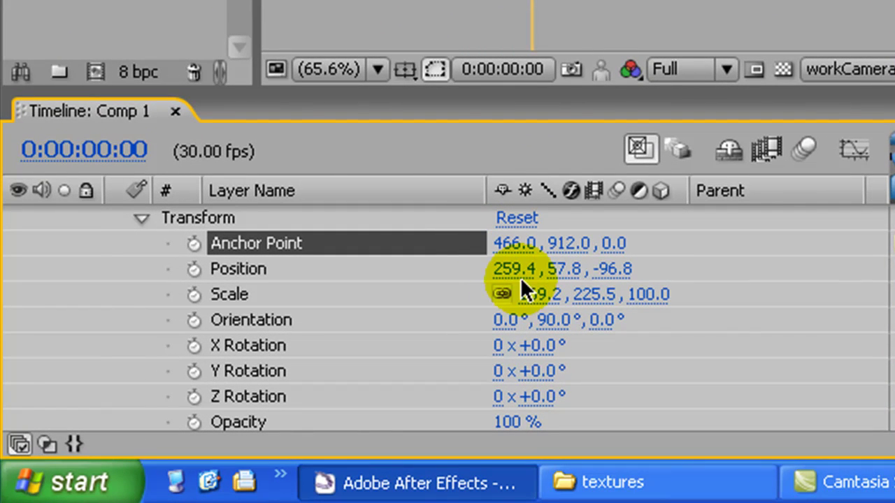
pyautogui.moveTo(511, 245); pyautogui.dragTo(545, 255)
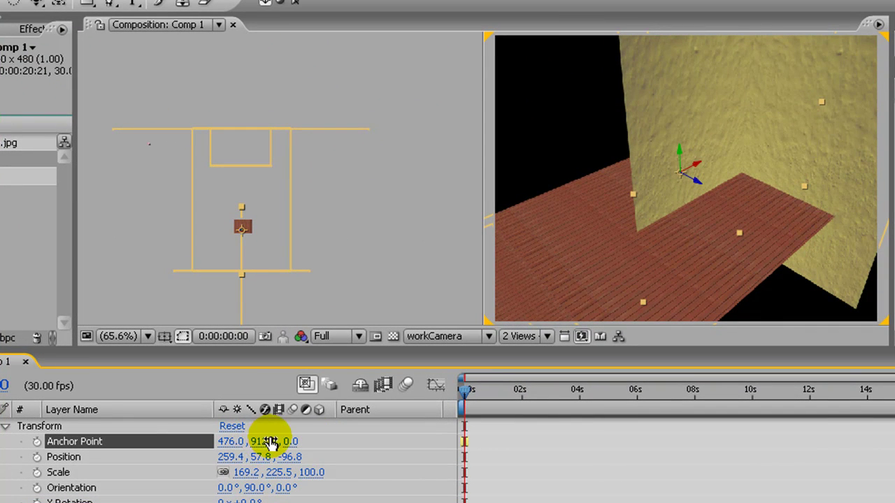
pyautogui.moveTo(223, 441); pyautogui.dragTo(0, 449)
pyautogui.moveTo(228, 442); pyautogui.dragTo(61, 435)
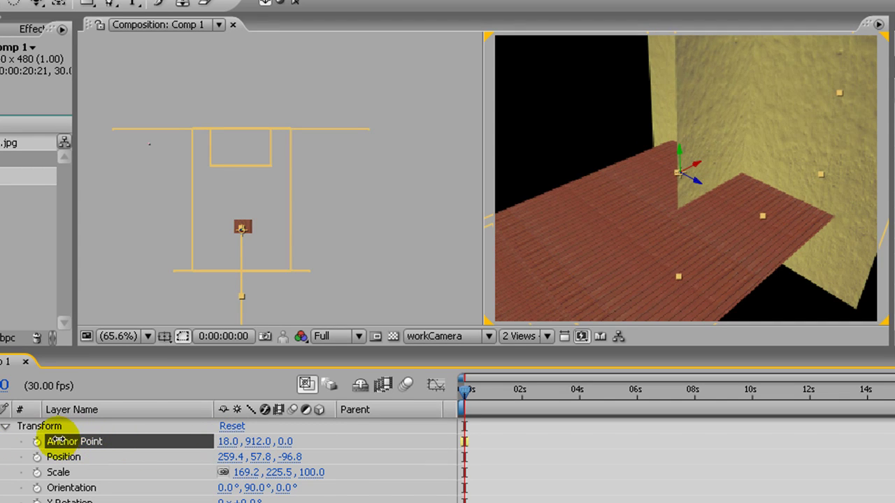
pyautogui.moveTo(224, 439)
pyautogui.mouseDown()
pyautogui.moveTo(290, 435)
pyautogui.moveTo(213, 441)
pyautogui.mouseUp()
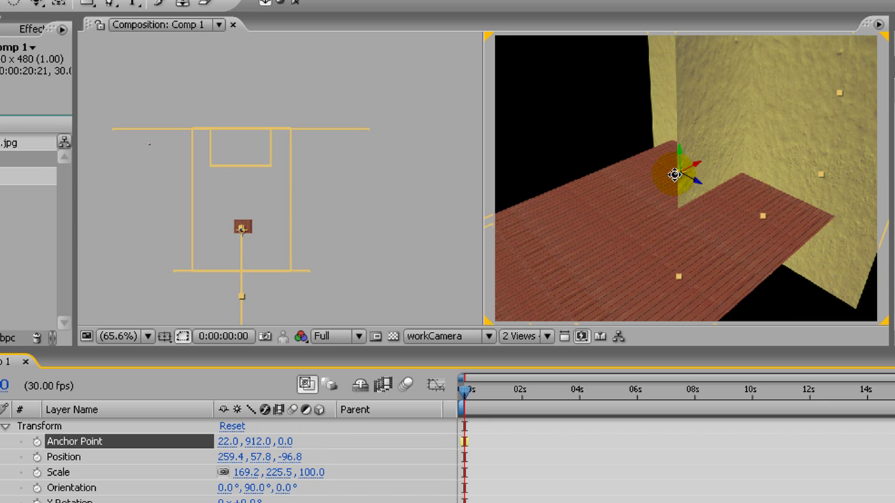
# Refine wallLeft's anchor point X value to 4.0 so that it lies exactly on the wall's vertical edge
pyautogui.moveTo(675, 175); pyautogui.dragTo(740, 177)
pyautogui.press('c')
pyautogui.moveTo(704, 152); pyautogui.dragTo(680, 245)
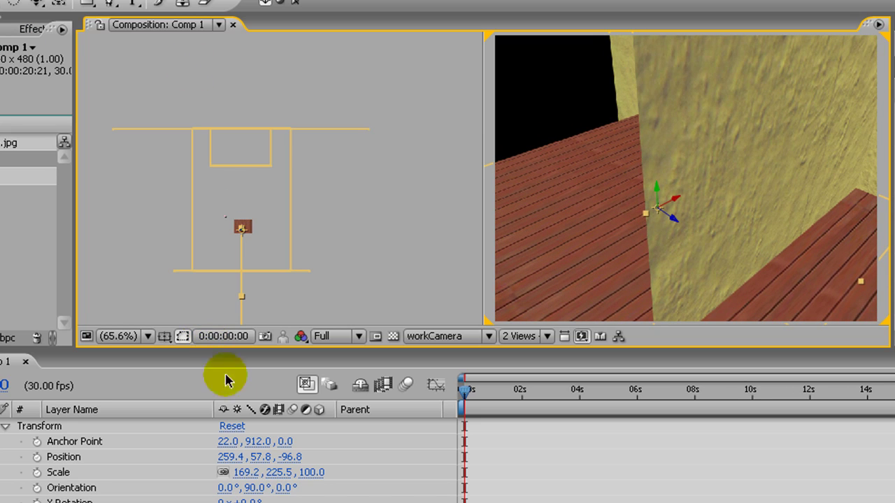
pyautogui.moveTo(224, 441)
pyautogui.mouseDown()
pyautogui.moveTo(231, 437)
pyautogui.moveTo(207, 442)
pyautogui.mouseUp()
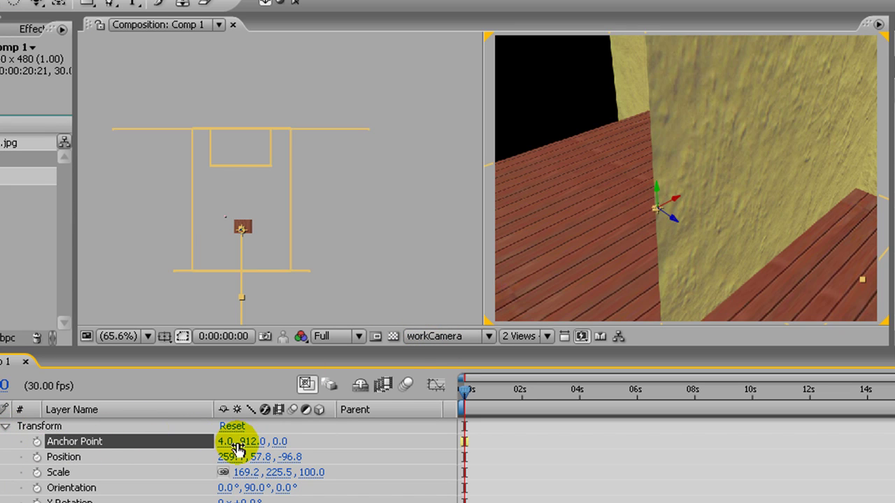
pyautogui.moveTo(250, 442)
pyautogui.mouseDown()
pyautogui.moveTo(295, 439)
pyautogui.moveTo(256, 440)
pyautogui.mouseUp()
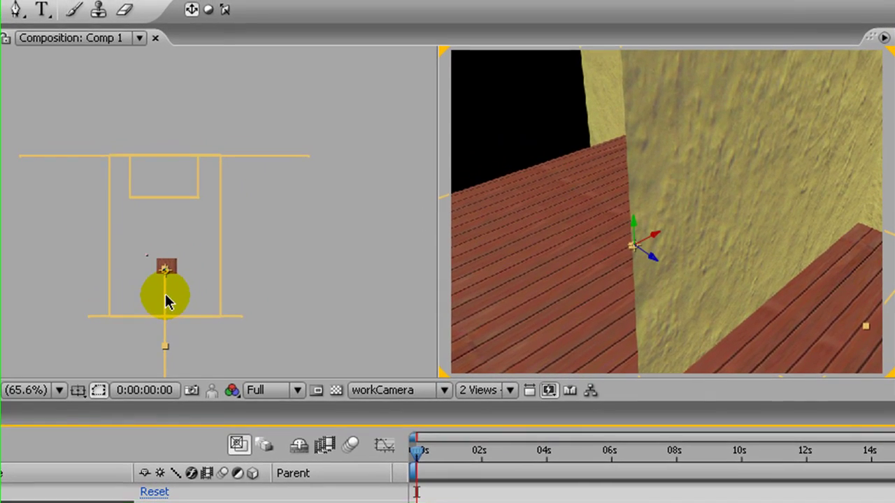
# Move wallLeft in the Top view to the stage's left side, at about -860.6, 57.8, 2879.2
pyautogui.moveTo(242, 252); pyautogui.dragTo(246, 234)
pyautogui.moveTo(169, 280); pyautogui.dragTo(128, 197)
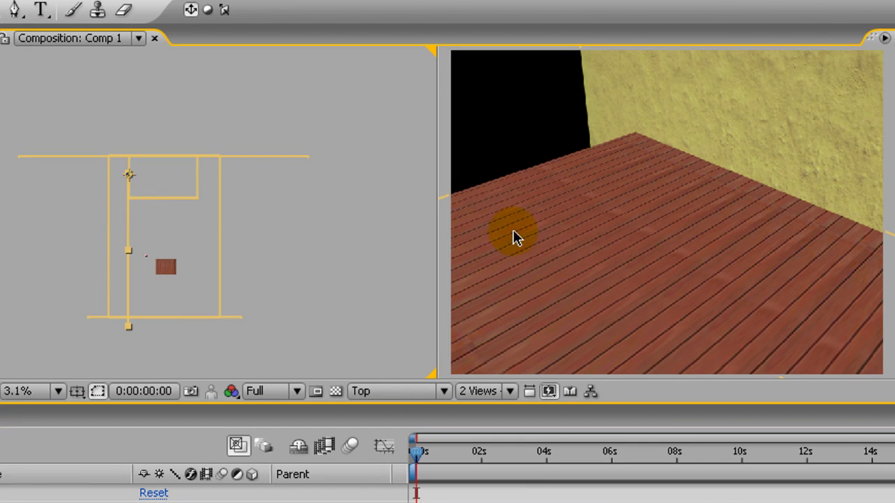
pyautogui.moveTo(520, 230); pyautogui.dragTo(874, 286)
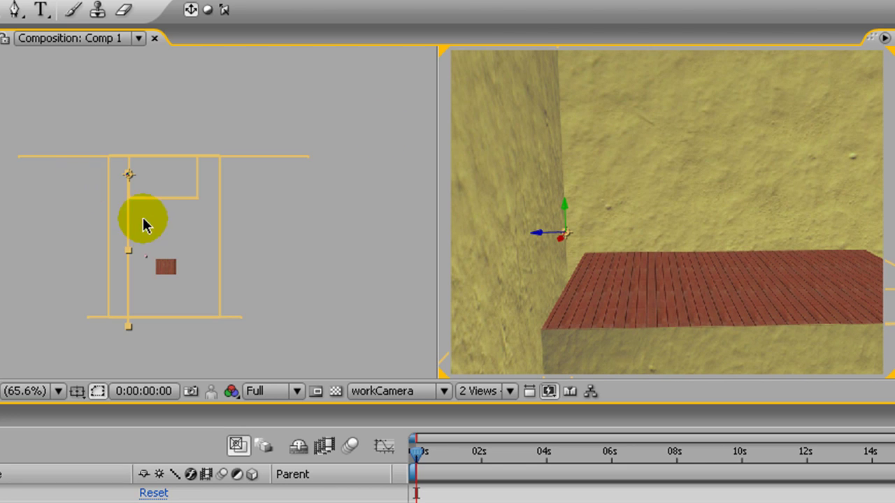
pyautogui.moveTo(128, 221); pyautogui.dragTo(133, 219)
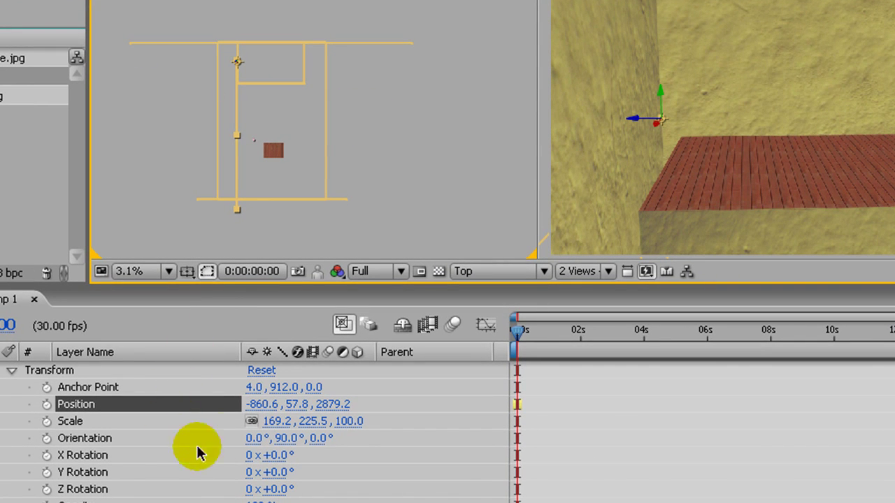
pyautogui.click(257, 437)
pyautogui.moveTo(264, 439); pyautogui.dragTo(268, 440)
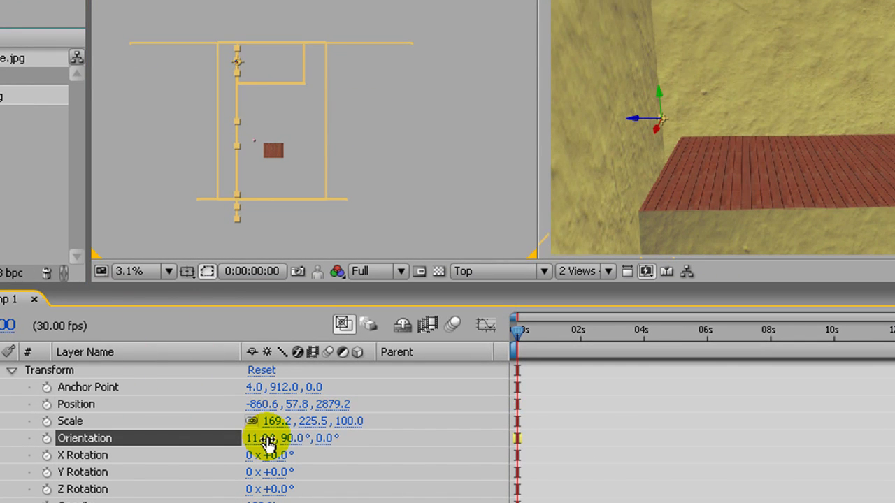
pyautogui.hotkey('ctrl', 'z')
# Set wallLeft's Y orientation to 114° and, with its scale proportions unlinked, its X scale to 184.2%
pyautogui.moveTo(283, 443)
pyautogui.mouseDown()
pyautogui.moveTo(294, 437)
pyautogui.moveTo(276, 434)
pyautogui.moveTo(319, 427)
pyautogui.mouseUp()
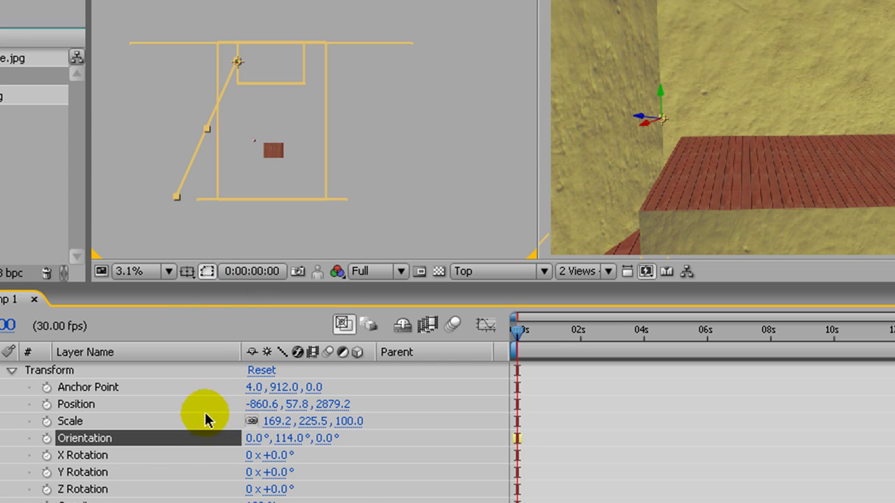
pyautogui.click(253, 421)
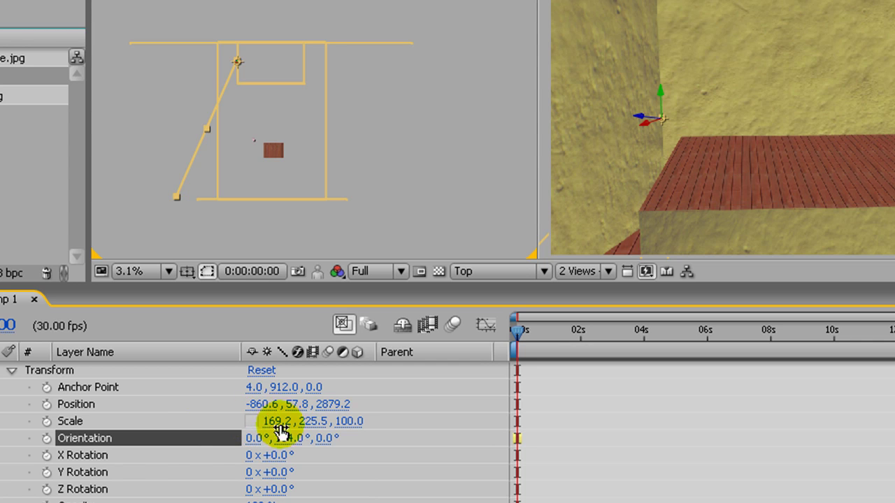
pyautogui.click(280, 423)
pyautogui.moveTo(280, 423)
pyautogui.mouseDown()
pyautogui.moveTo(297, 423)
pyautogui.moveTo(276, 423)
pyautogui.mouseUp()
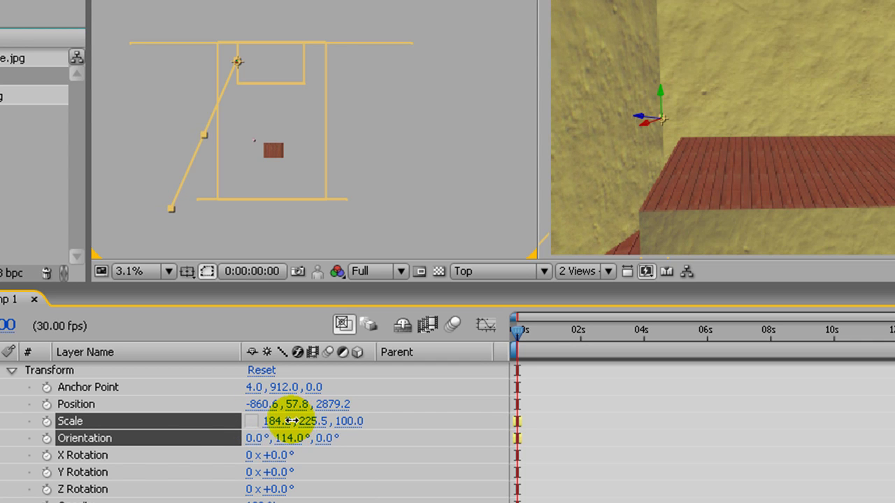
pyautogui.click(251, 422)
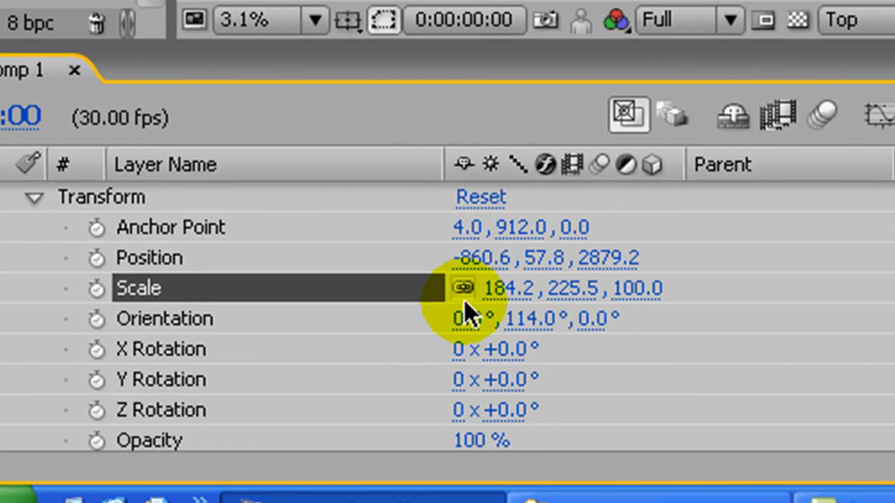
pyautogui.click(464, 288)
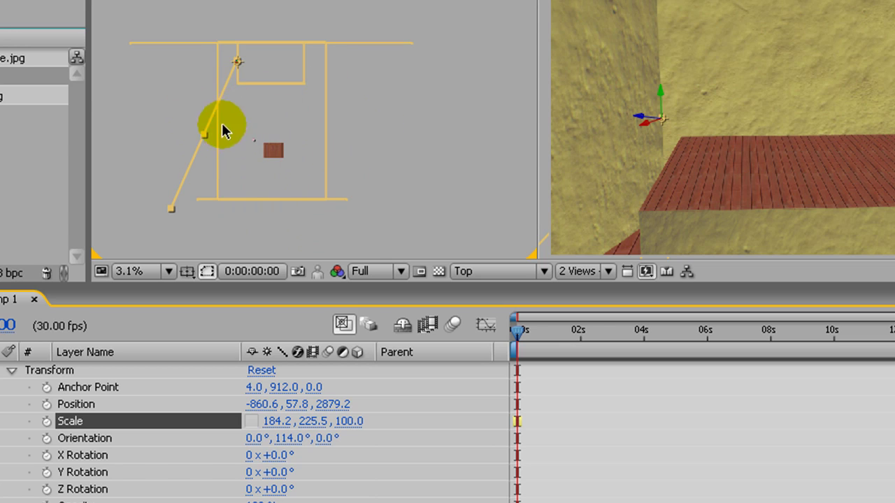
# Widen the mainFloor layer in the Top view until its side edge reaches the outer end of wallLeft
pyautogui.click(216, 151)
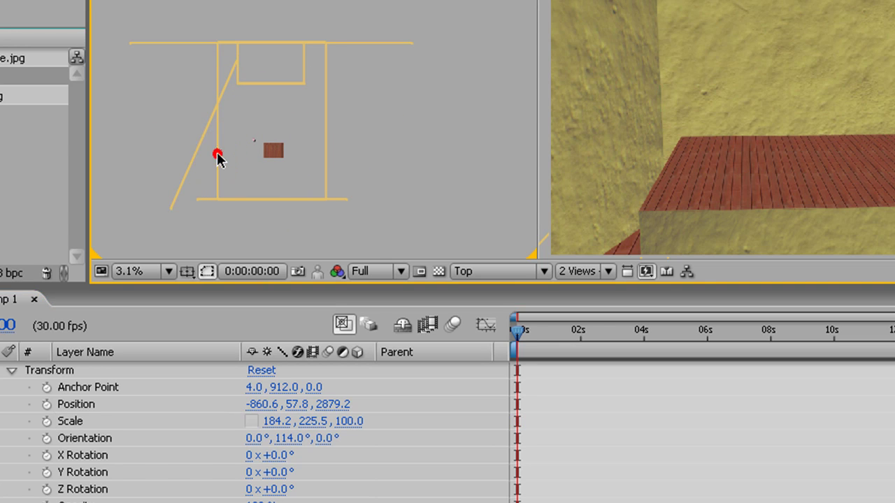
pyautogui.click(219, 156)
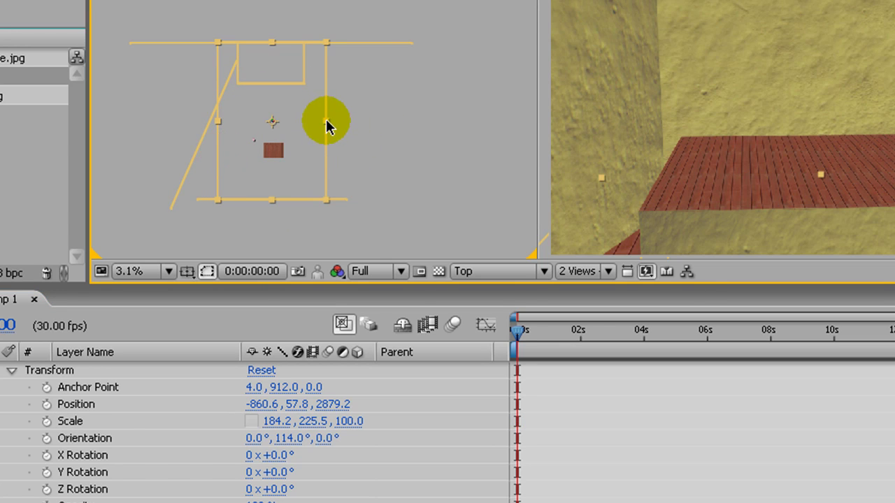
pyautogui.moveTo(328, 125); pyautogui.dragTo(372, 126)
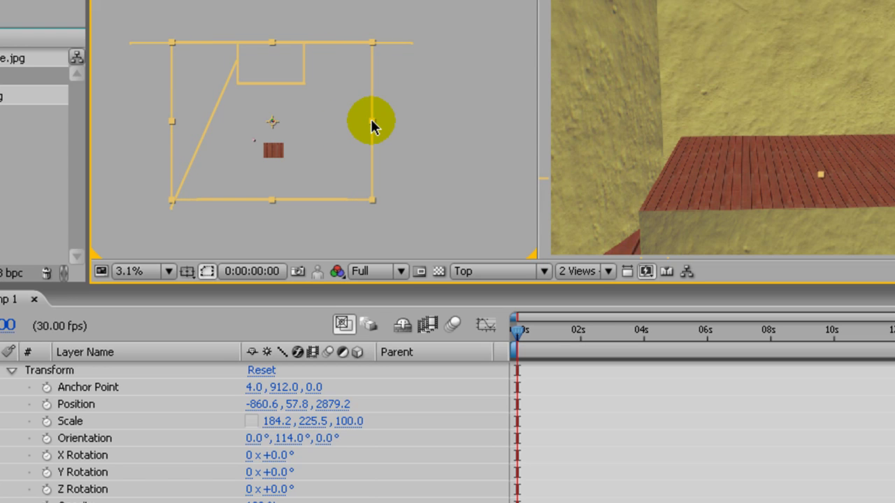
pyautogui.click(12, 371)
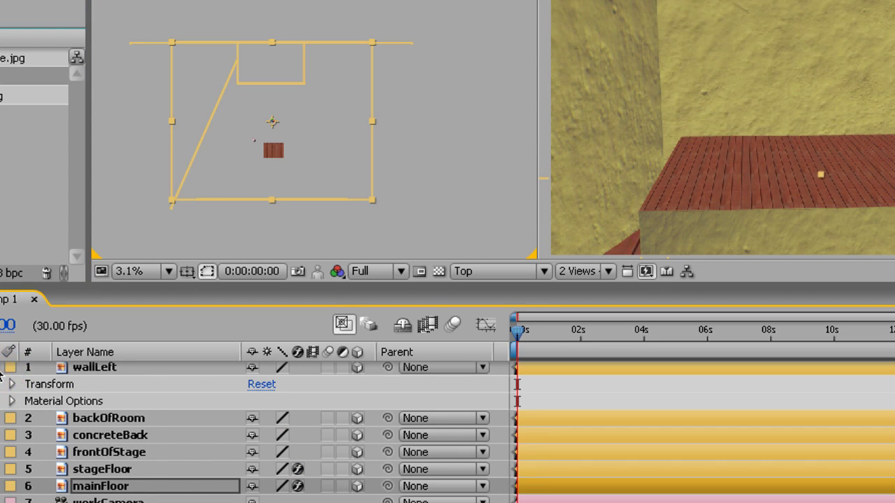
pyautogui.click(3, 368)
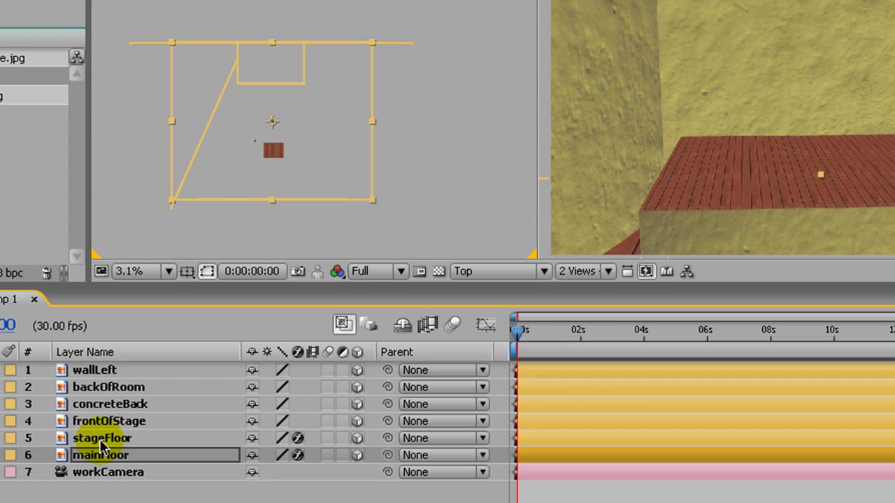
# Unlink backOfRoom's scale proportions and set its X scale to 249.2% so it spans the widened main floor
pyautogui.click(111, 387)
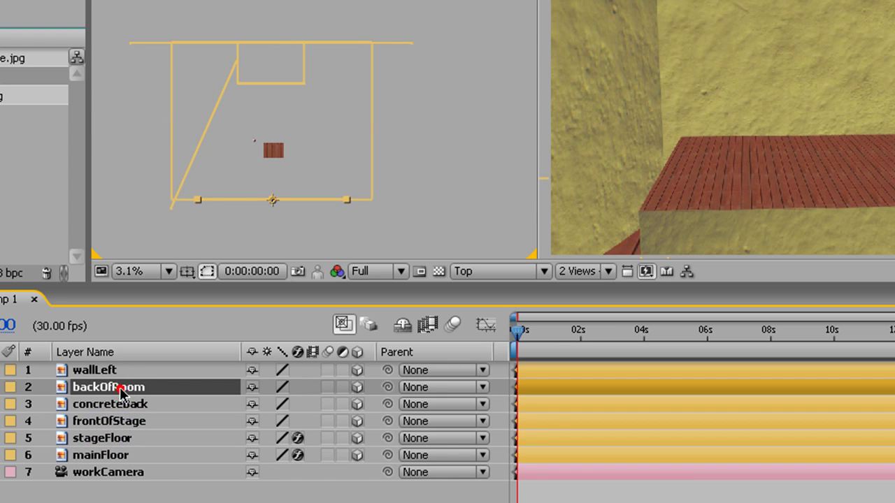
pyautogui.click(349, 204)
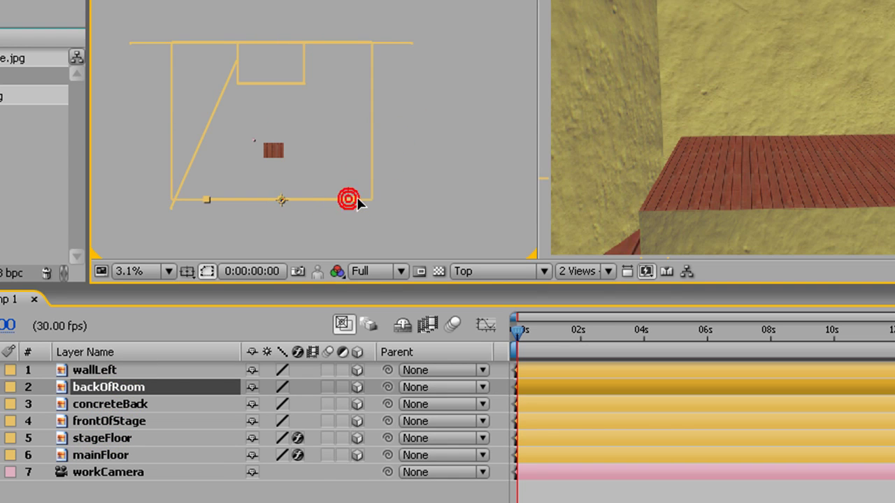
pyautogui.click(4, 387)
pyautogui.click(12, 421)
pyautogui.click(11, 371)
pyautogui.click(10, 402)
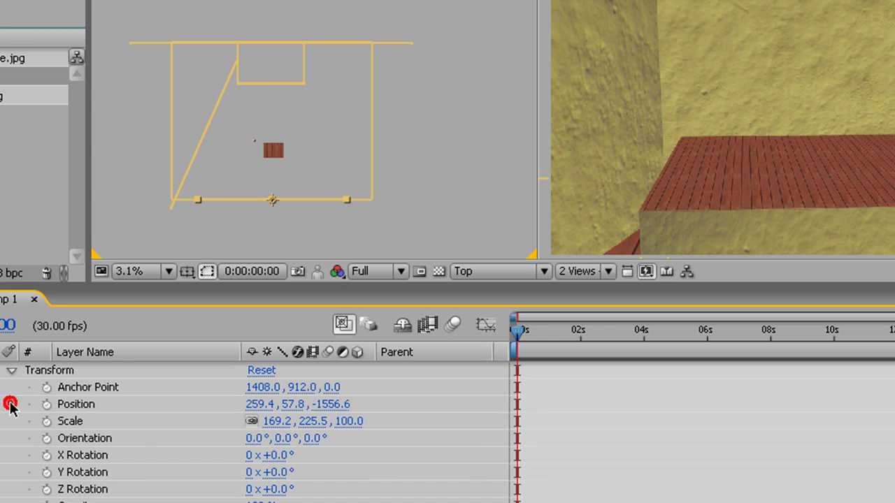
pyautogui.click(250, 422)
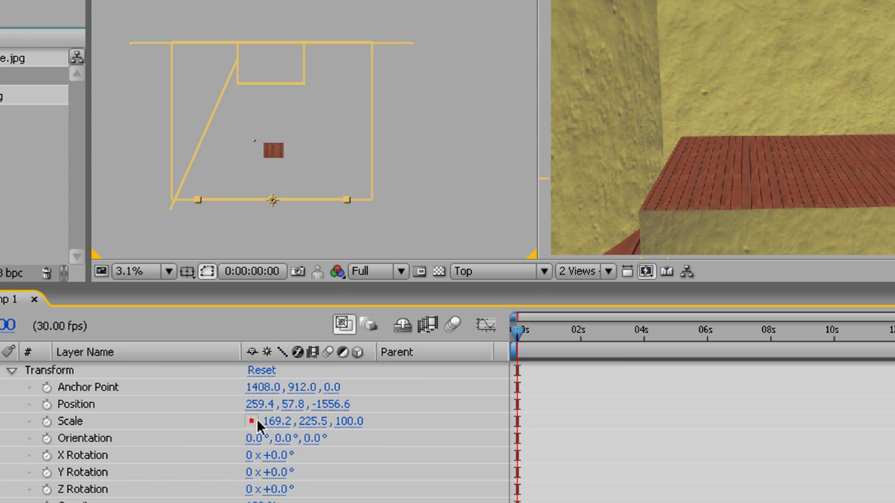
pyautogui.moveTo(272, 421); pyautogui.dragTo(344, 421)
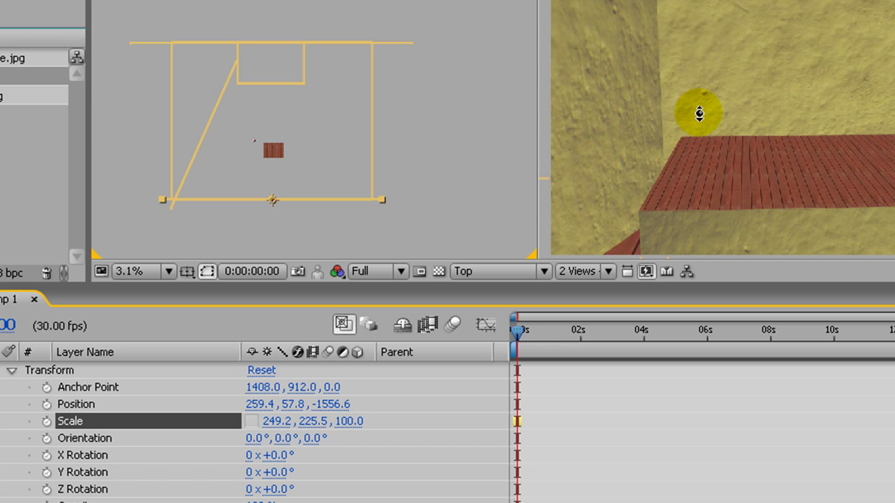
pyautogui.moveTo(698, 112)
pyautogui.mouseDown()
pyautogui.moveTo(738, 99)
pyautogui.moveTo(699, 109)
pyautogui.mouseUp()
pyautogui.moveTo(748, 91); pyautogui.dragTo(679, 90)
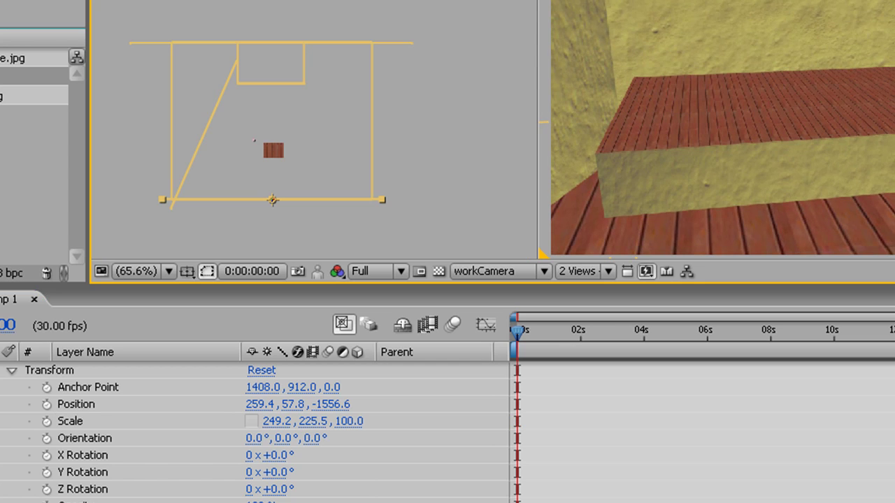
pyautogui.click(11, 370)
pyautogui.click(2, 389)
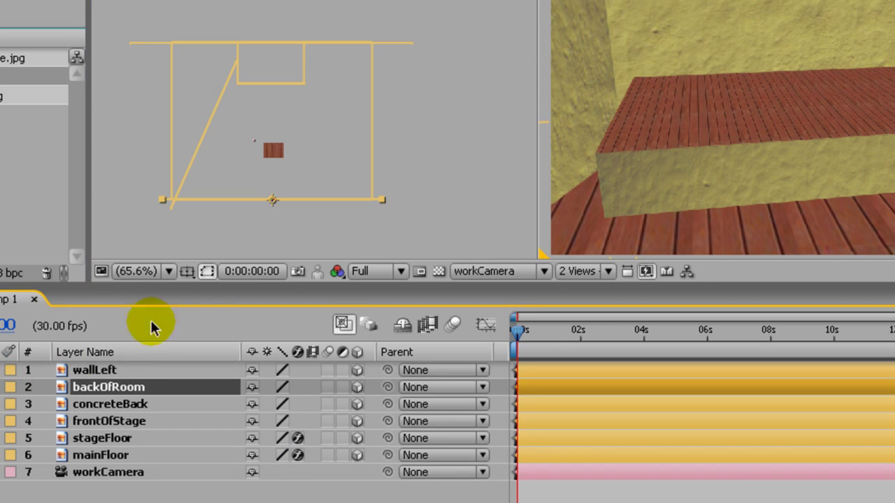
# Duplicate the wallLeft layer and rename the copy wallRight
pyautogui.click(100, 372)
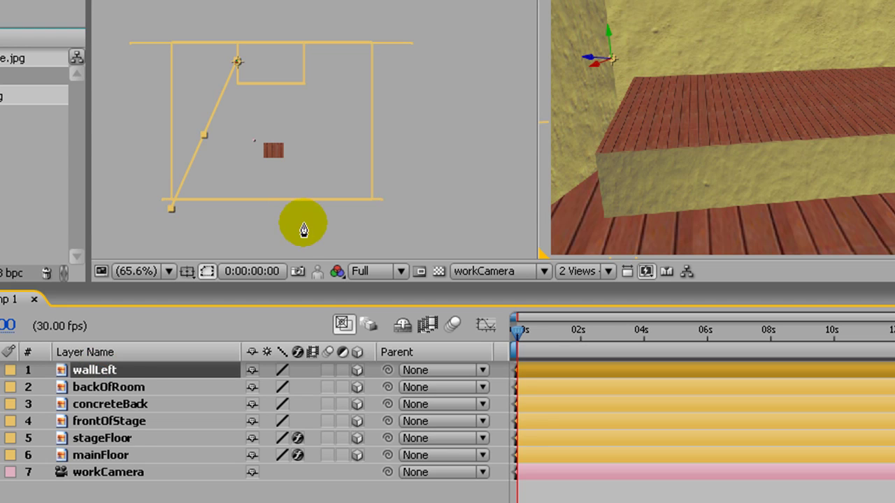
pyautogui.hotkey('ctrl', 'd')
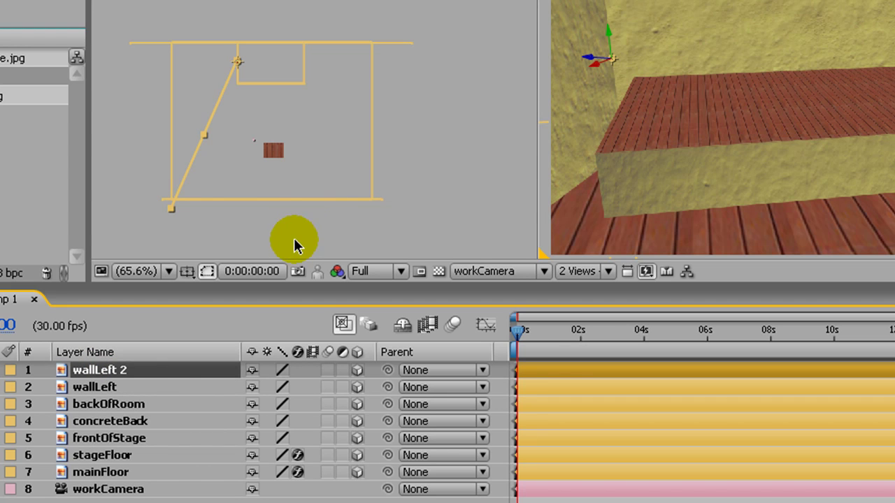
pyautogui.click(123, 386)
pyautogui.click(123, 371)
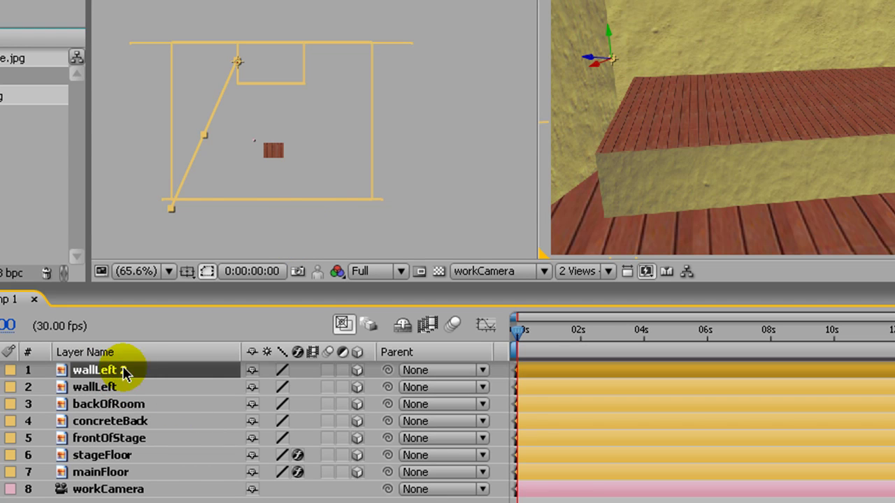
pyautogui.press('Return')
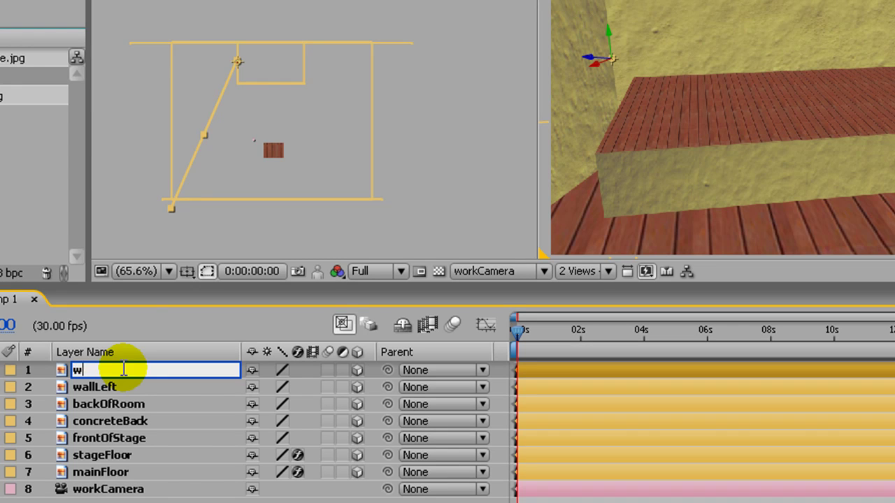
pyautogui.write('wallRight')
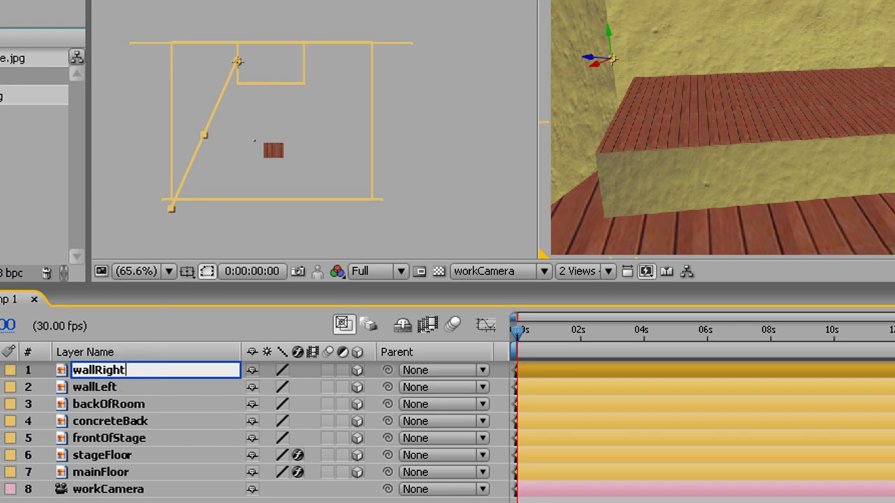
pyautogui.press('Return')
# Move wallRight in the Top view to the stage's right side, at about 1347.4, 57.8, 2815.2
pyautogui.click(333, 8)
pyautogui.click(219, 111)
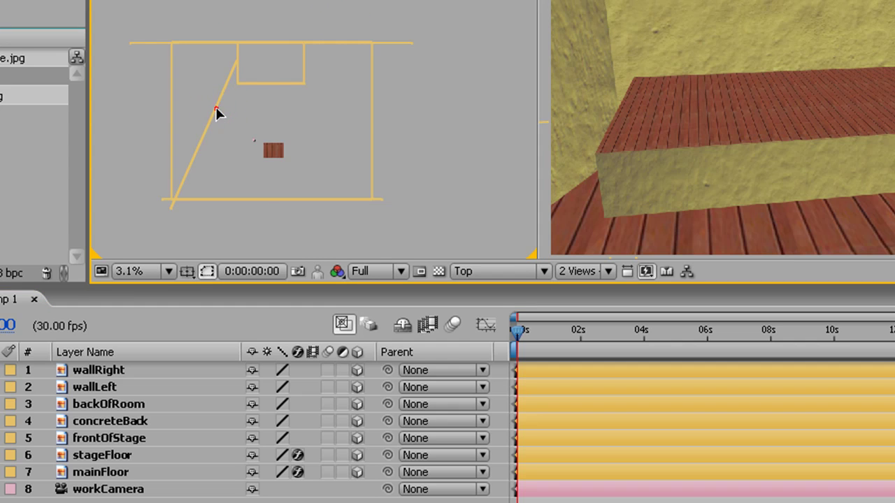
pyautogui.click(216, 110)
pyautogui.click(125, 371)
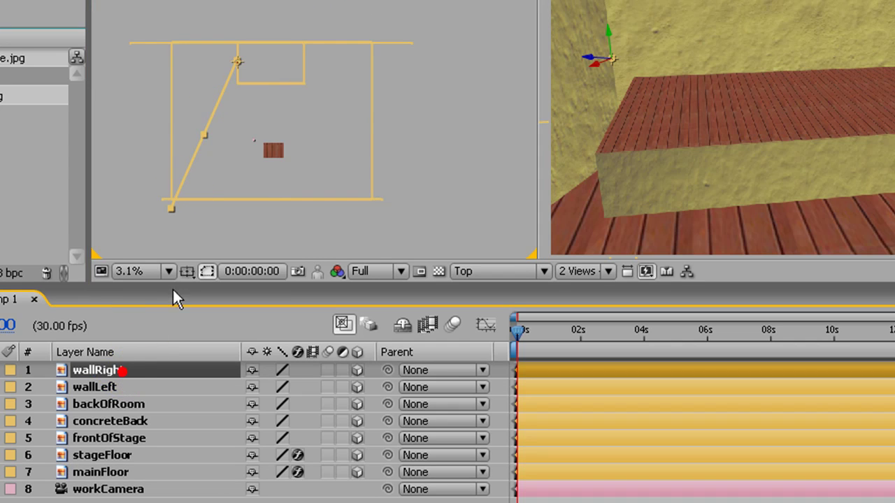
pyautogui.click(223, 106)
pyautogui.moveTo(219, 105); pyautogui.dragTo(280, 107)
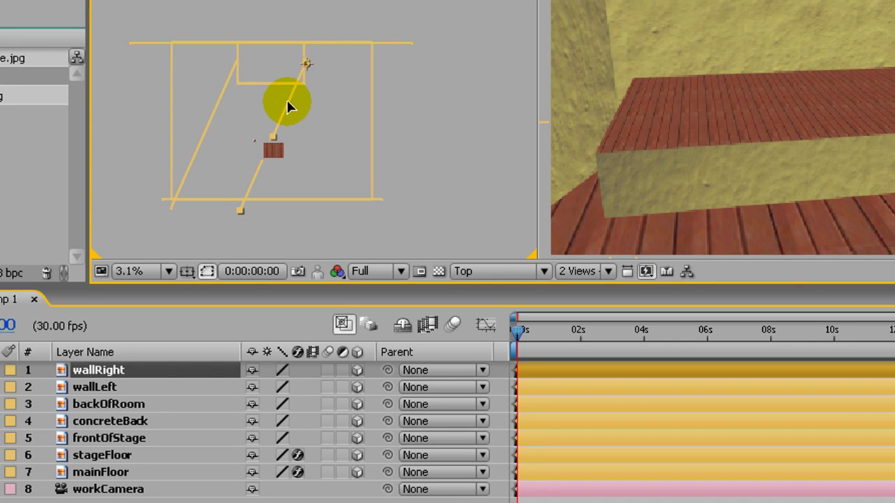
# Adjust wallRight's Y orientation until it mirrors wallLeft, angling outward from the stage to the main floor's opposite front corner
pyautogui.click(5, 376)
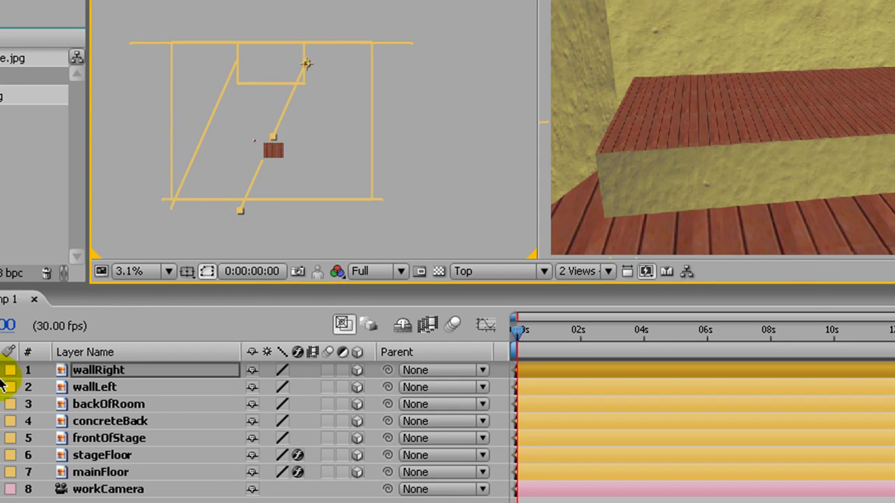
pyautogui.click(2, 378)
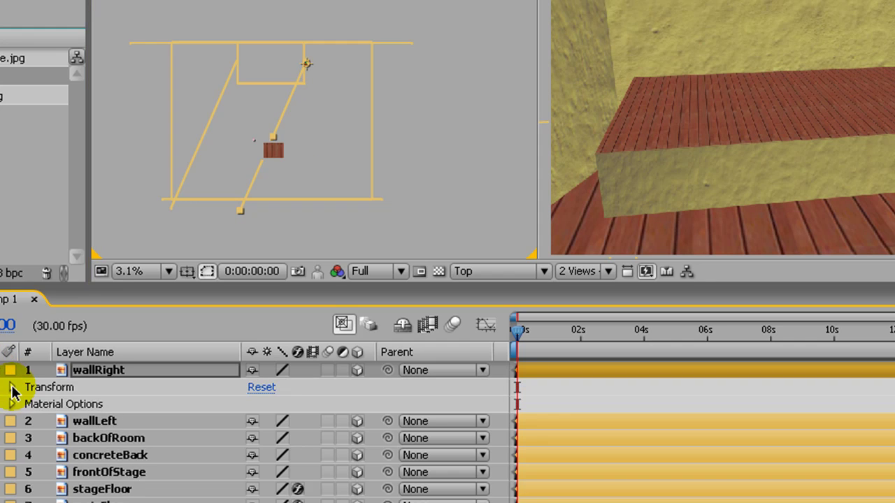
pyautogui.click(10, 387)
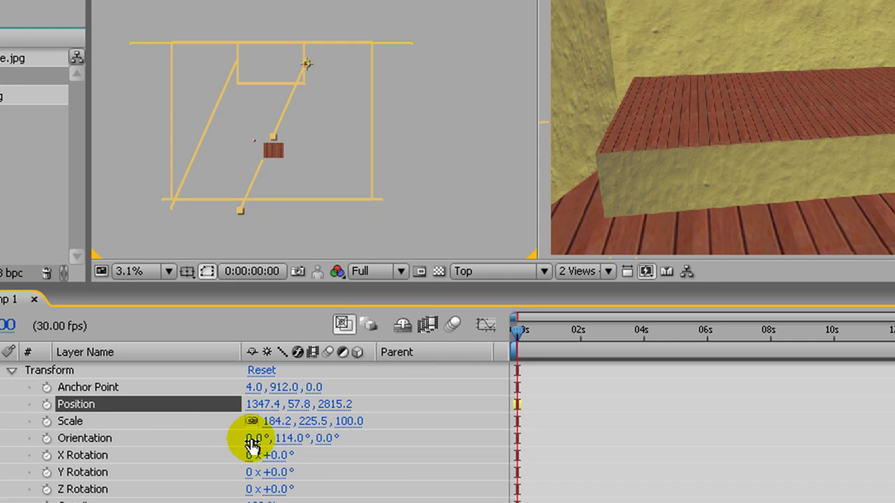
pyautogui.moveTo(289, 439); pyautogui.dragTo(245, 438)
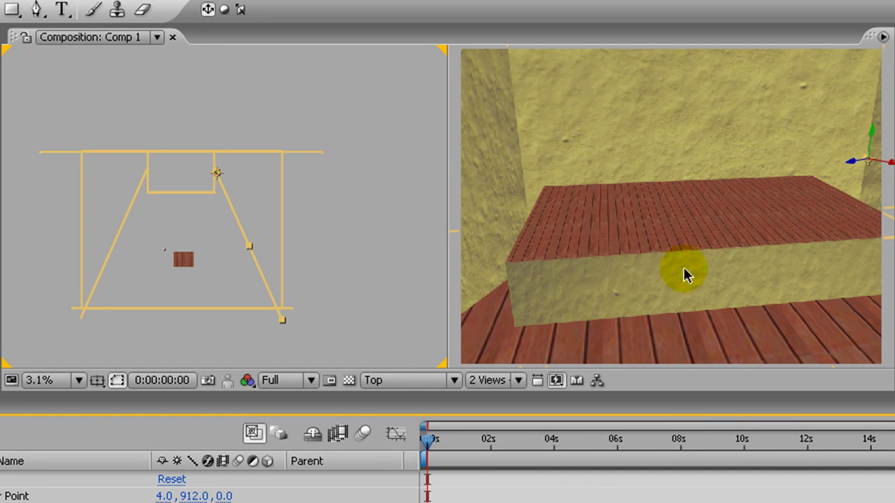
# Orbit and move workCamera around the stage to examine the new right wall and how the room's walls enclose the floor
pyautogui.moveTo(648, 233); pyautogui.dragTo(581, 271)
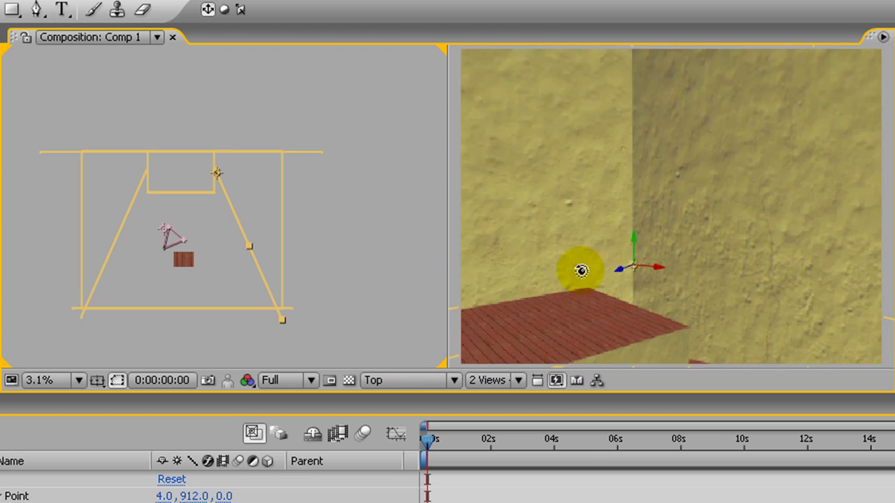
pyautogui.moveTo(646, 258); pyautogui.dragTo(644, 264)
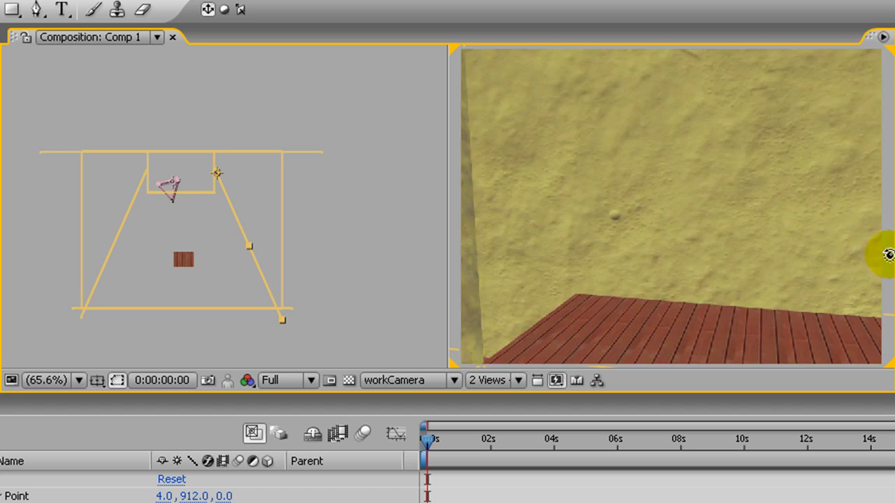
pyautogui.moveTo(470, 255)
pyautogui.mouseDown()
pyautogui.moveTo(406, 254)
pyautogui.moveTo(531, 247)
pyautogui.moveTo(345, 270)
pyautogui.moveTo(271, 298)
pyautogui.moveTo(226, 231)
pyautogui.moveTo(454, 246)
pyautogui.mouseUp()
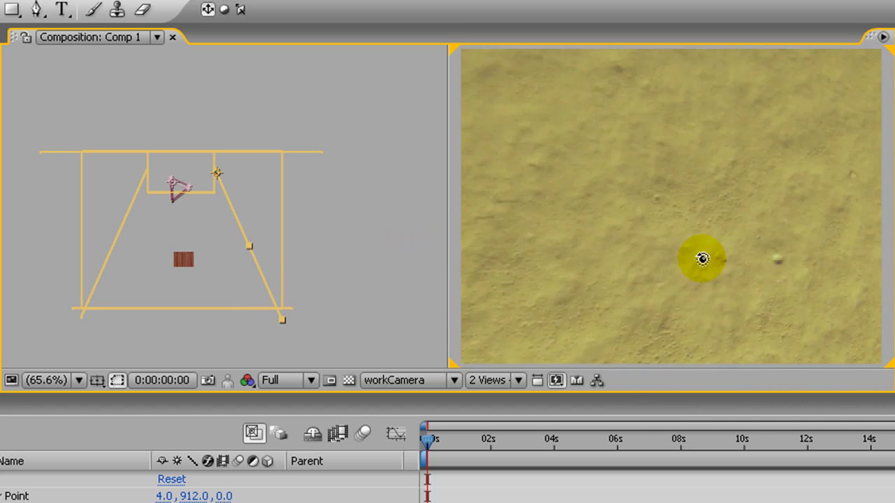